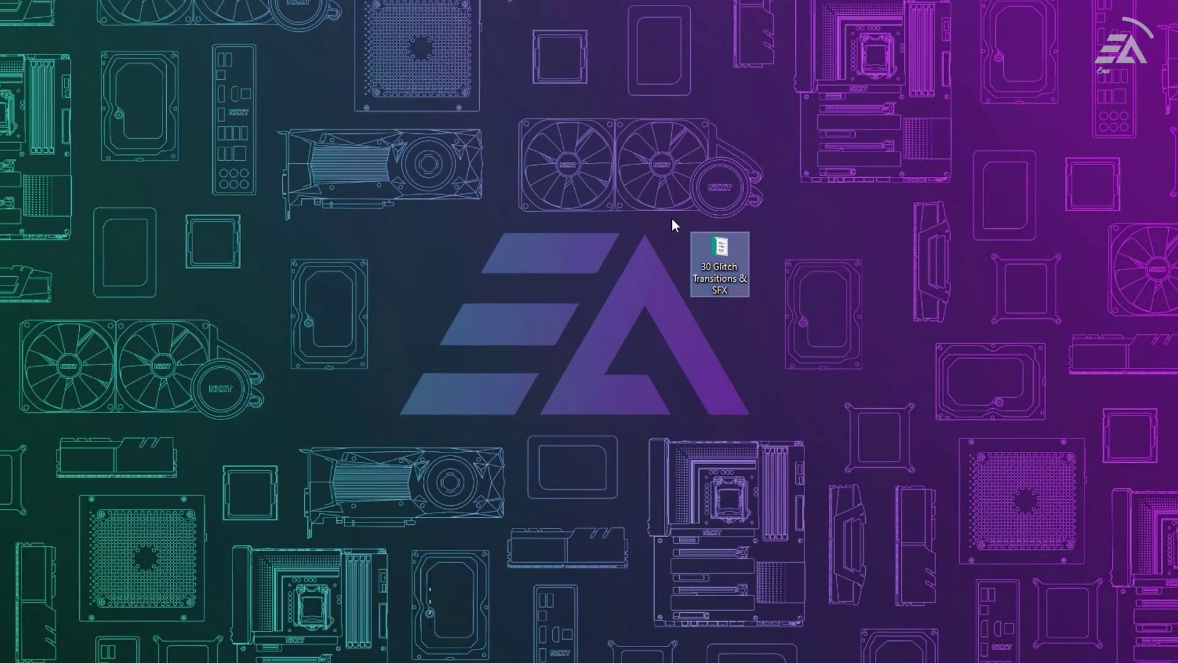
- Open the 30 Glitch Transitions & SFX folder and look through the sound files in its Glitch SFX subfolder
{"action": "left_click_drag", "start_coordinate": [665, 246], "coordinate": [786, 340]}
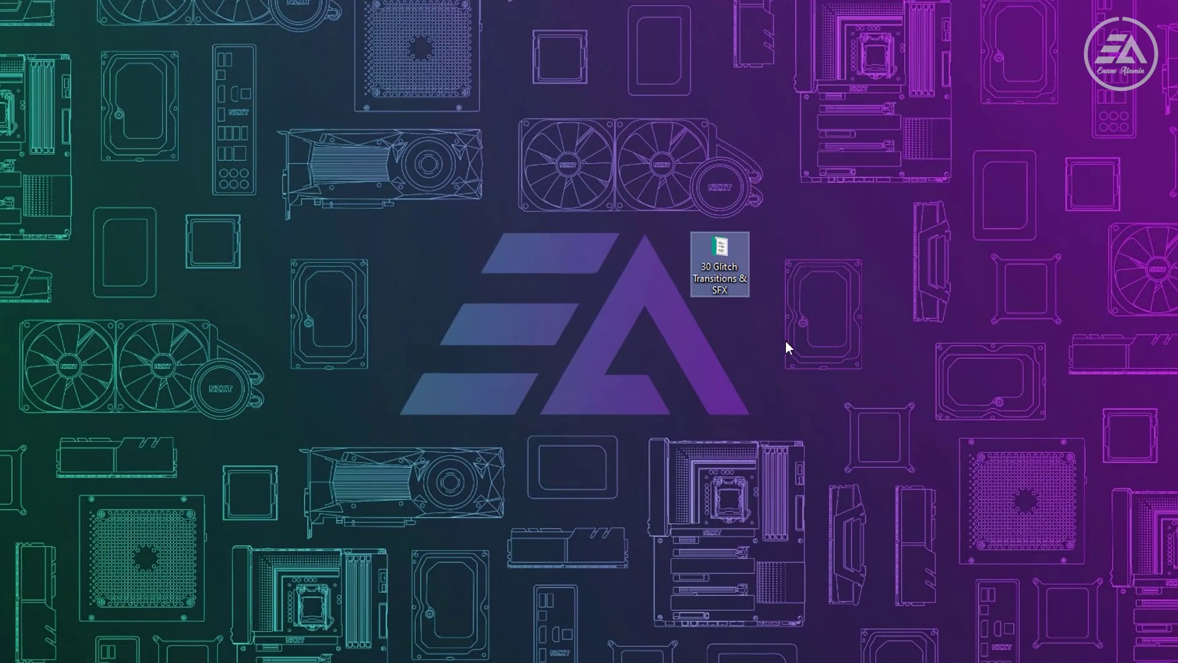
{"action": "double_click", "coordinate": [729, 268]}
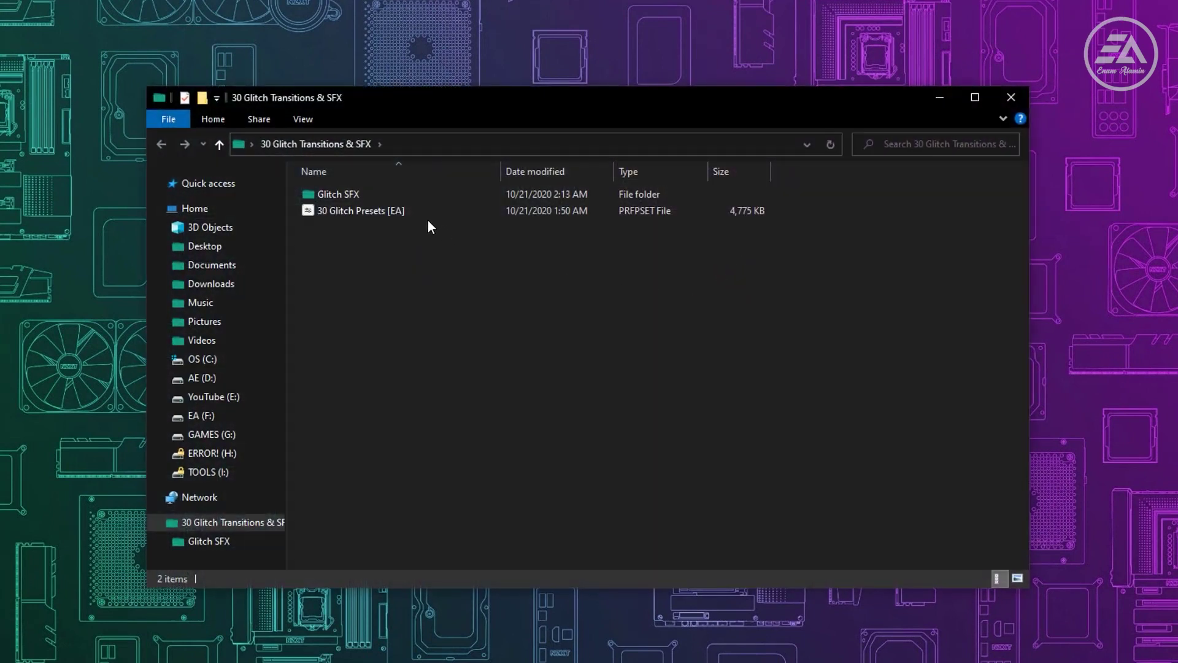
{"action": "left_click", "coordinate": [426, 216]}
{"action": "left_click", "coordinate": [388, 193]}
{"action": "double_click", "coordinate": [387, 193]}
{"action": "left_click_drag", "start_coordinate": [1024, 193], "coordinate": [1011, 337]}
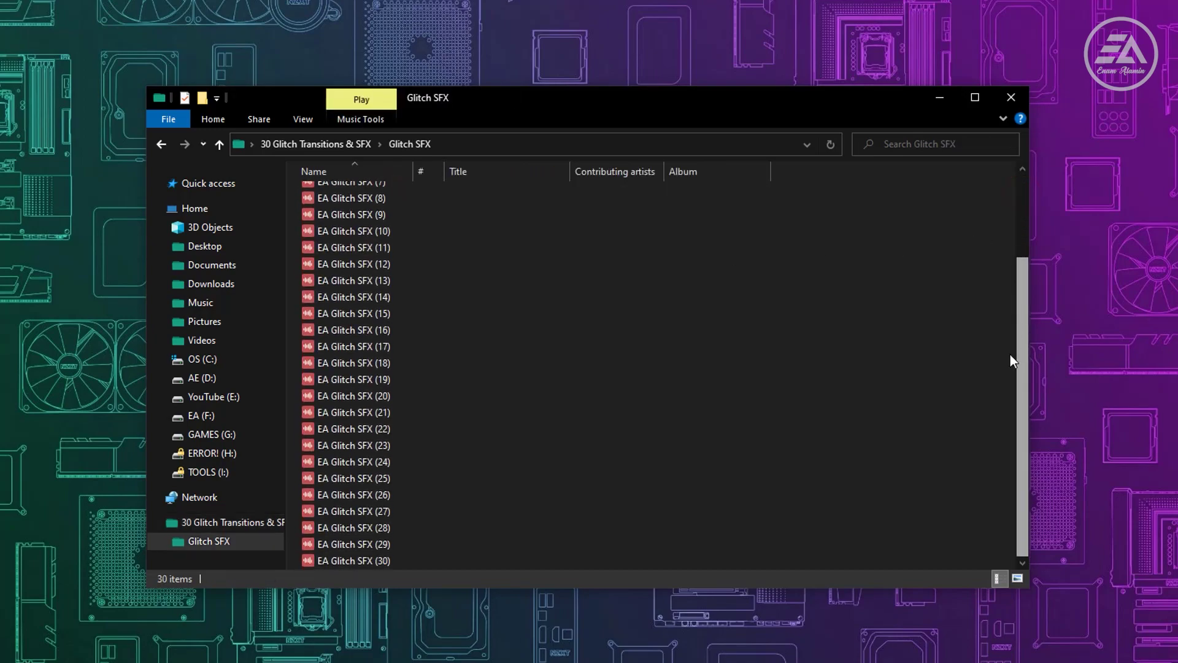
{"action": "left_click", "coordinate": [1010, 103]}
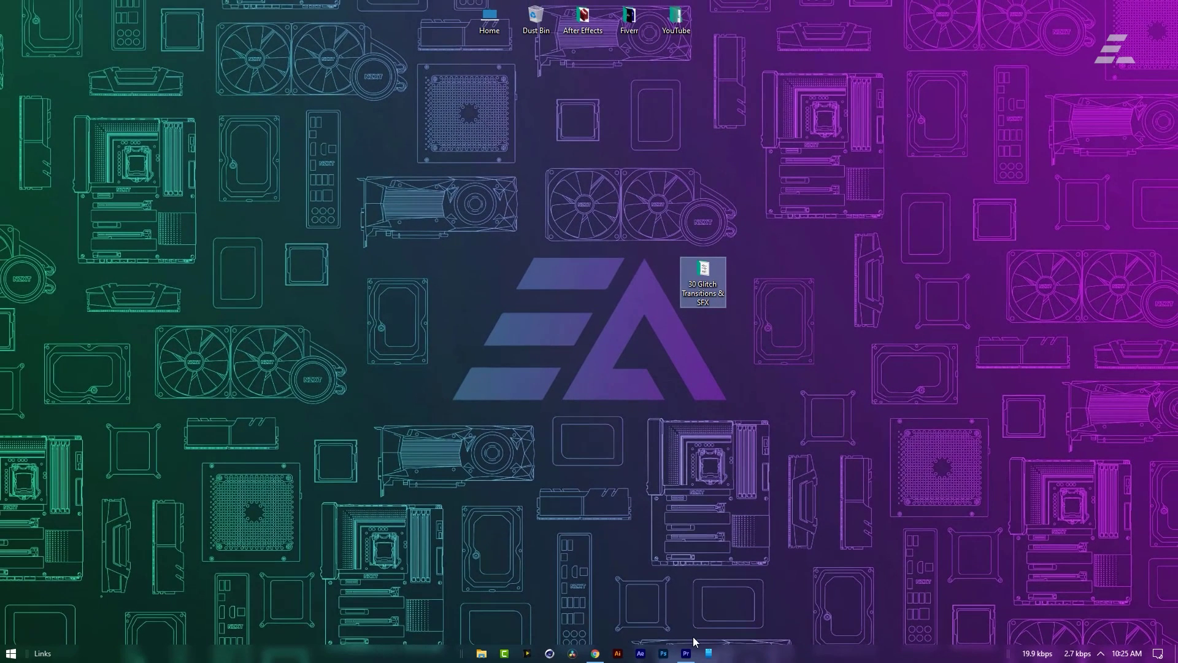
- Switch to Premiere Pro and display the effects library
{"action": "left_click", "coordinate": [687, 653]}
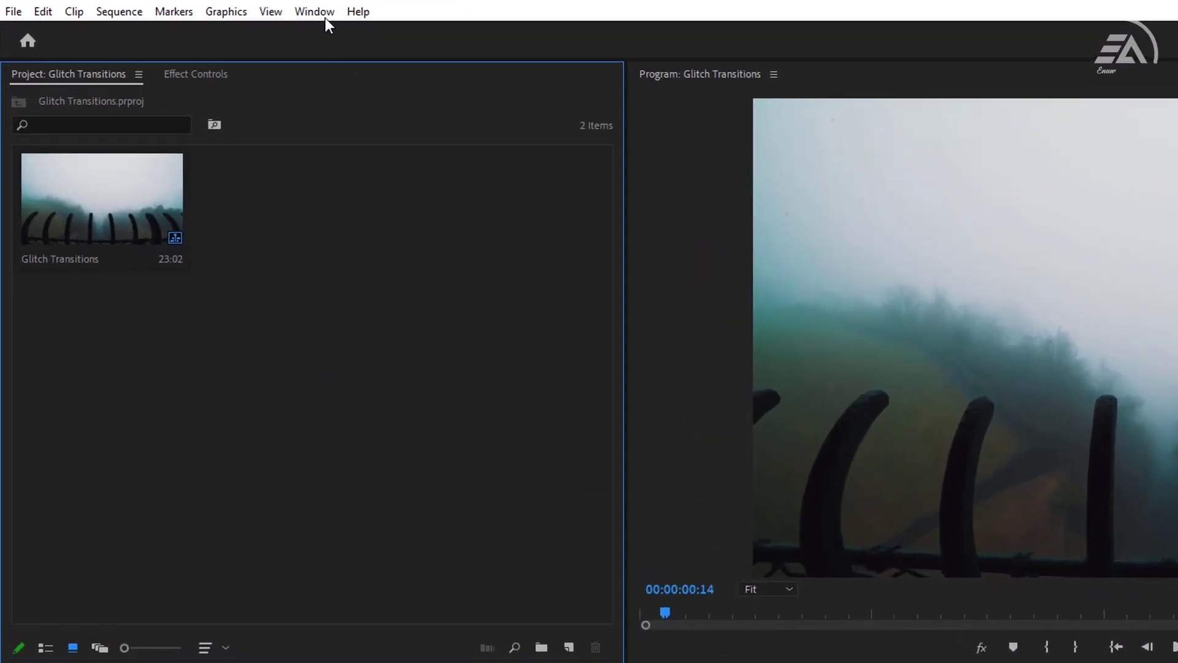
{"action": "left_click", "coordinate": [219, 21]}
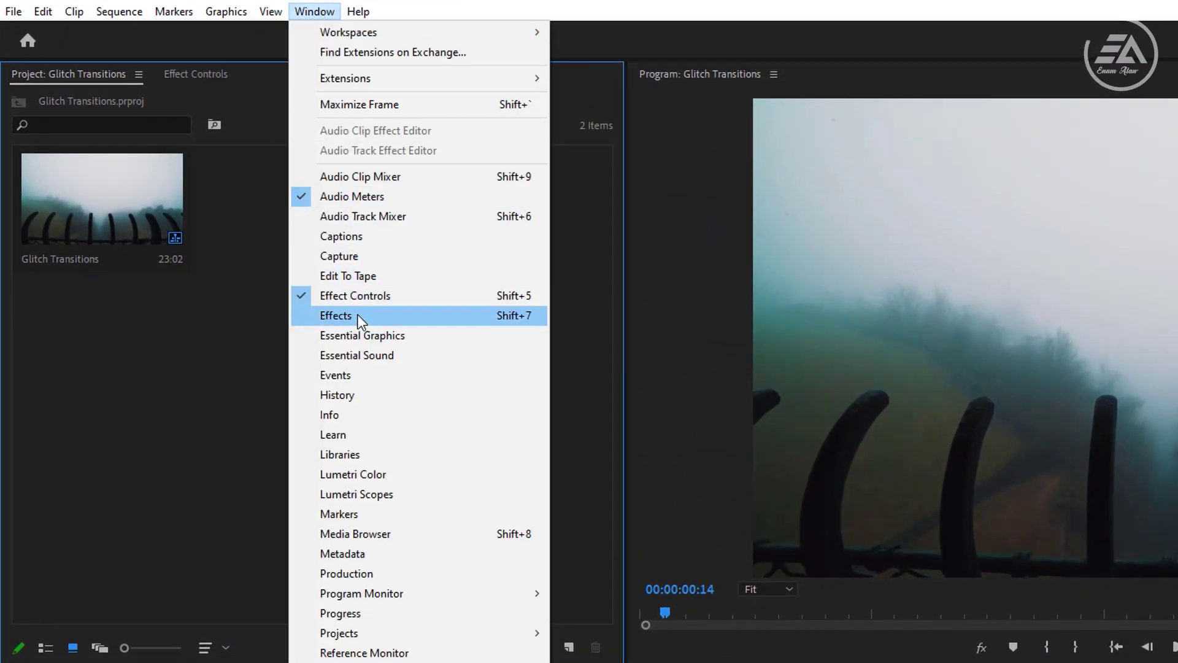
{"action": "left_click", "coordinate": [538, 324]}
- Import the preset file 30 Glitch Presets [EA] from the 30 Glitch Transitions & SFX folder on the desktop
{"action": "left_click", "coordinate": [76, 123]}
{"action": "right_click", "coordinate": [76, 123]}
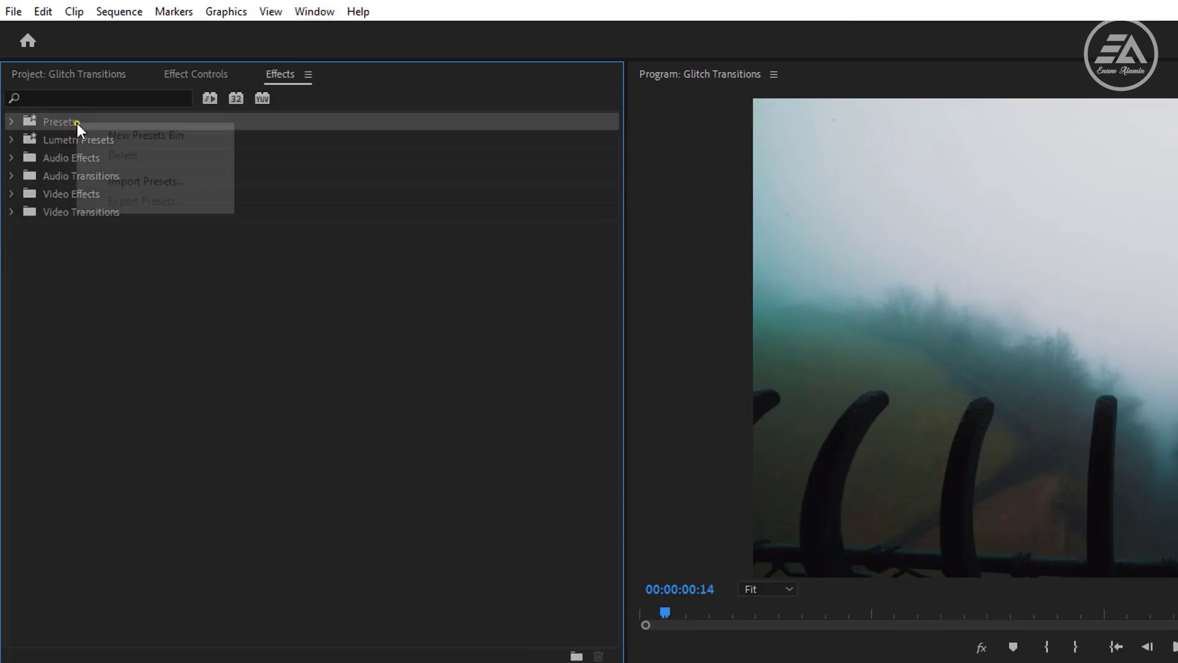
{"action": "left_click", "coordinate": [179, 183]}
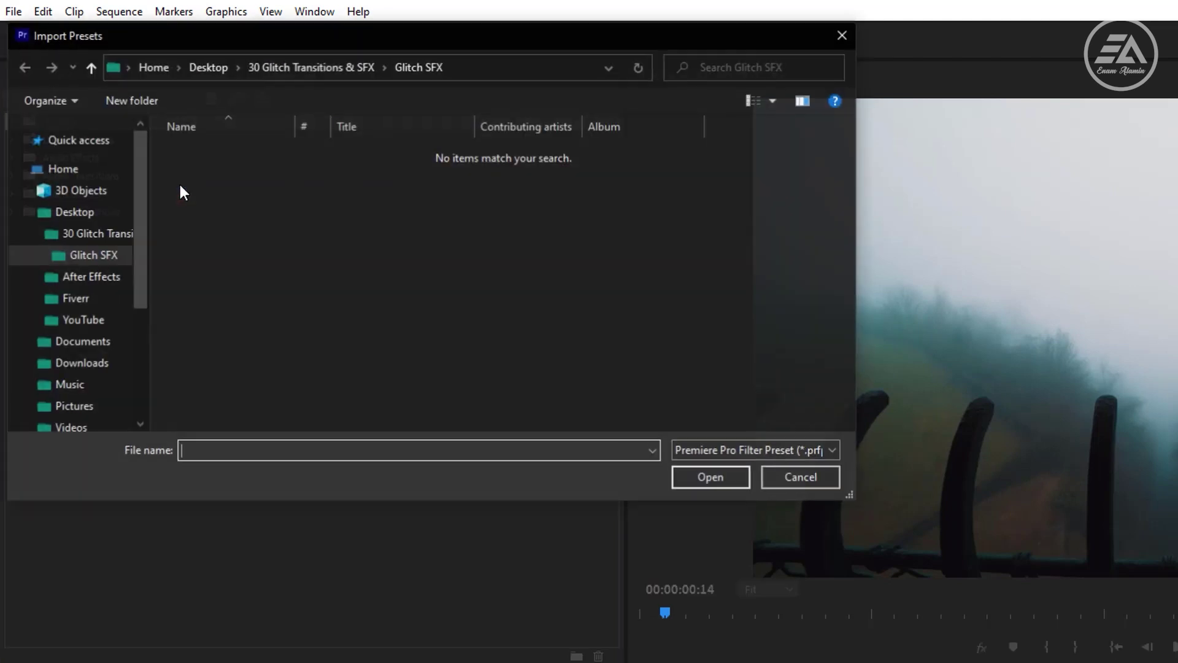
{"action": "left_click", "coordinate": [322, 69]}
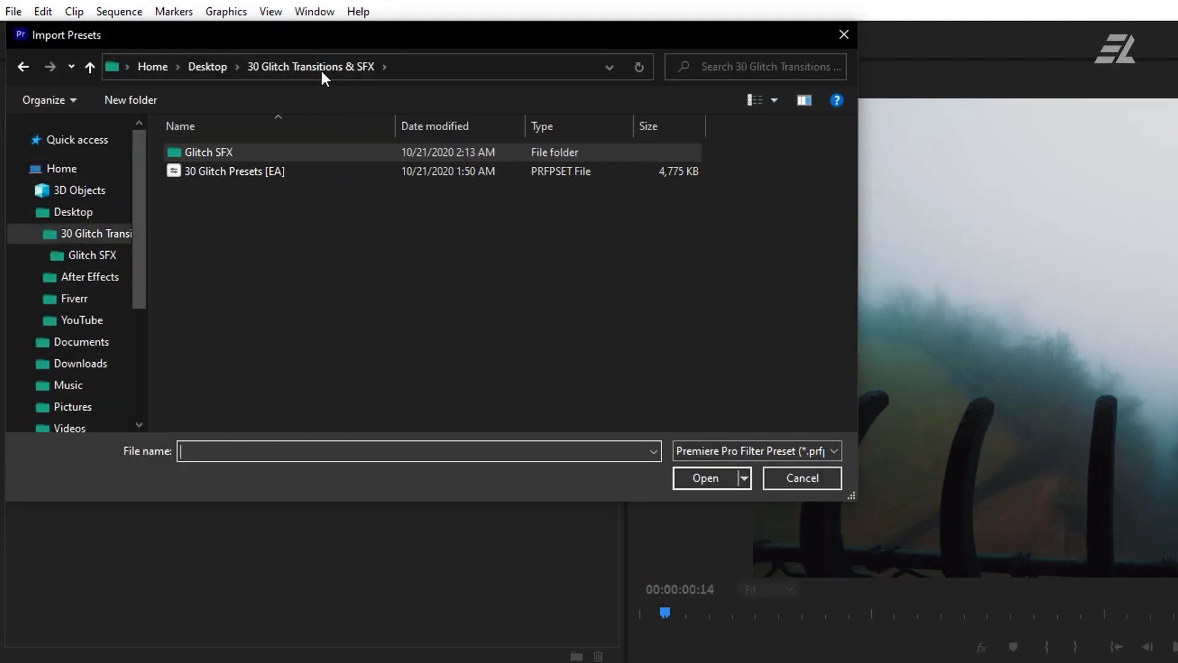
{"action": "left_click", "coordinate": [307, 167]}
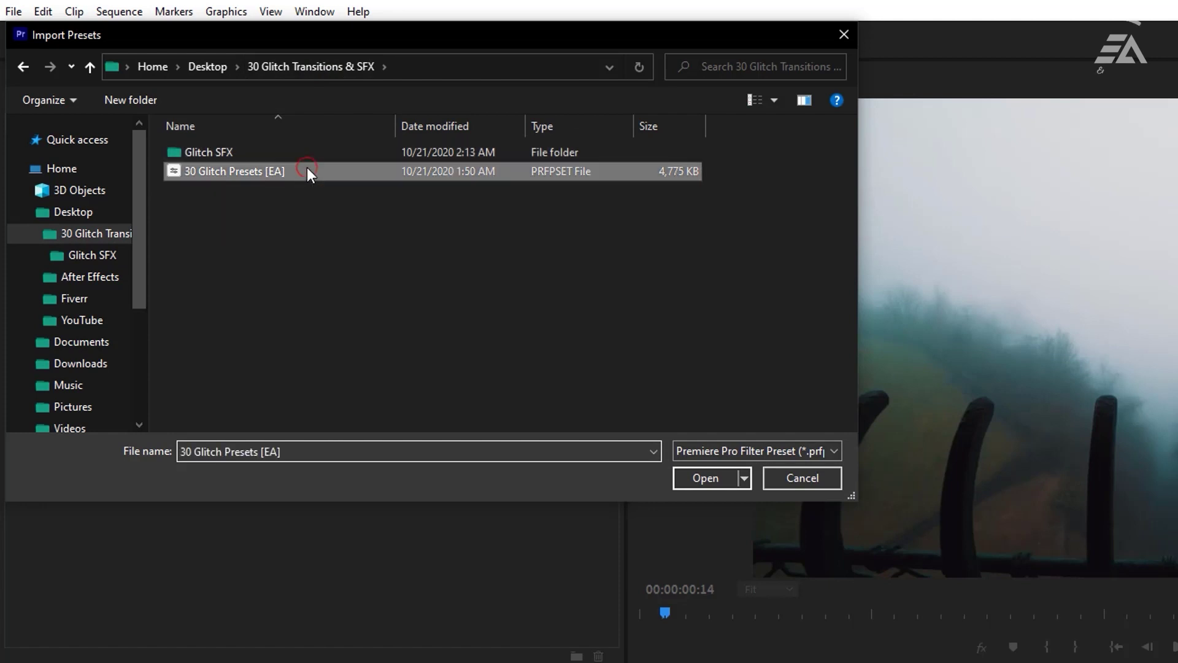
{"action": "left_click", "coordinate": [697, 477]}
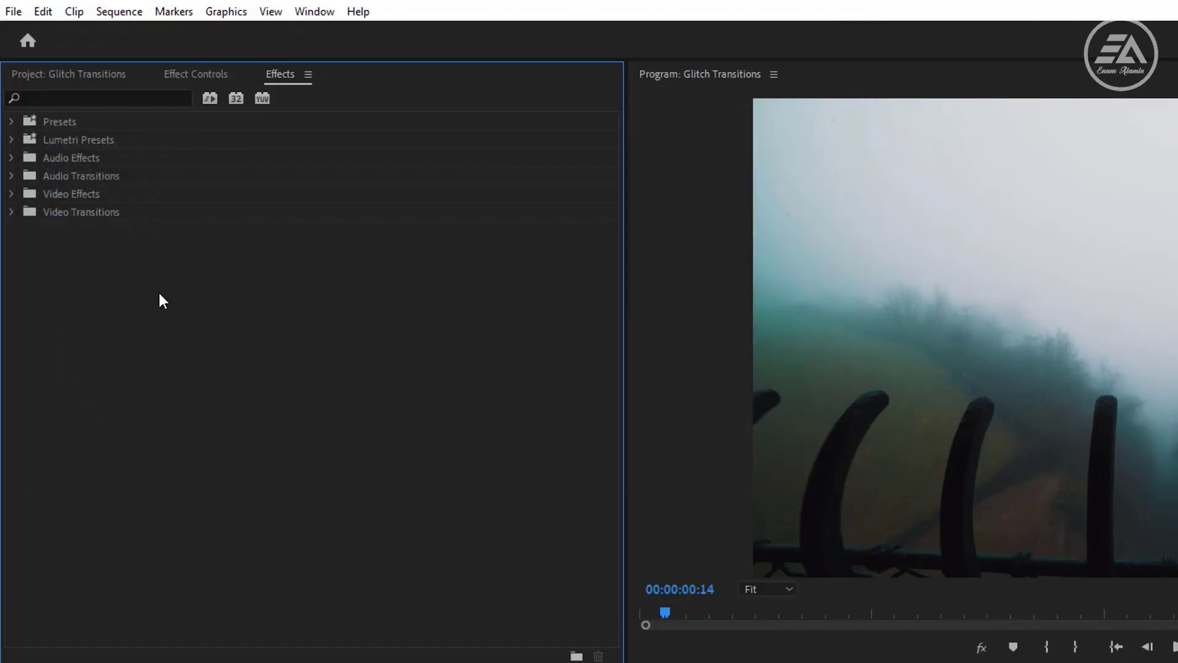
- Examine the imported Glitch Presets EA bin and its Adjustment Layer, IN-OUT and NEST sub-bins
{"action": "left_click", "coordinate": [11, 121]}
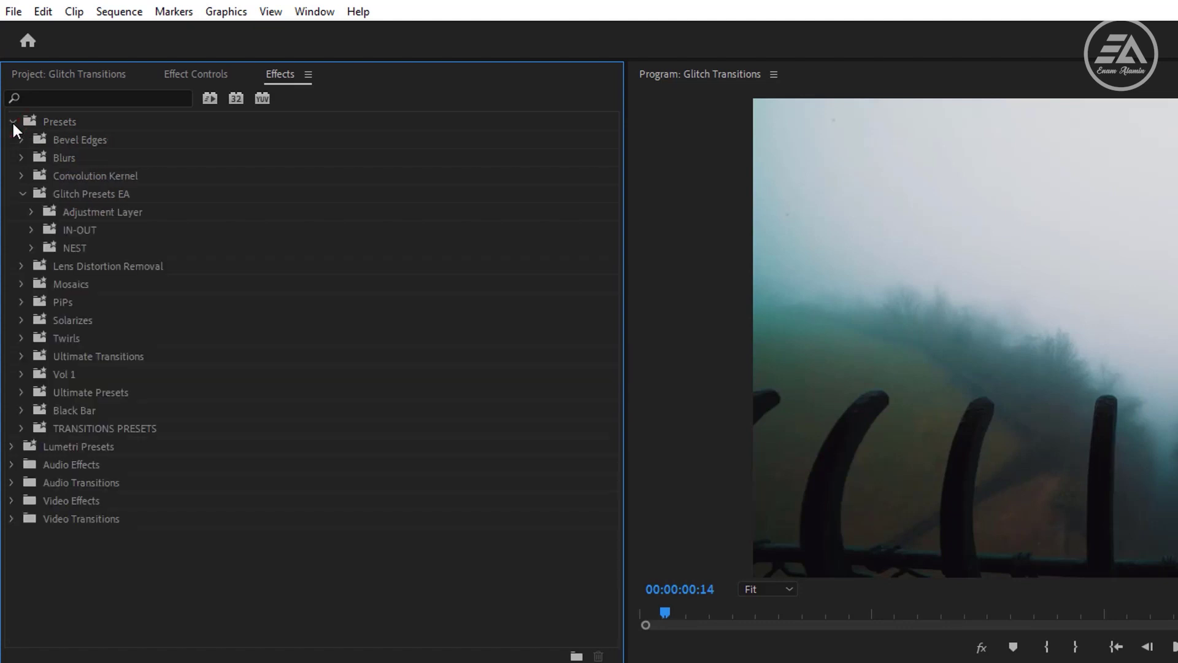
{"action": "left_click", "coordinate": [86, 195]}
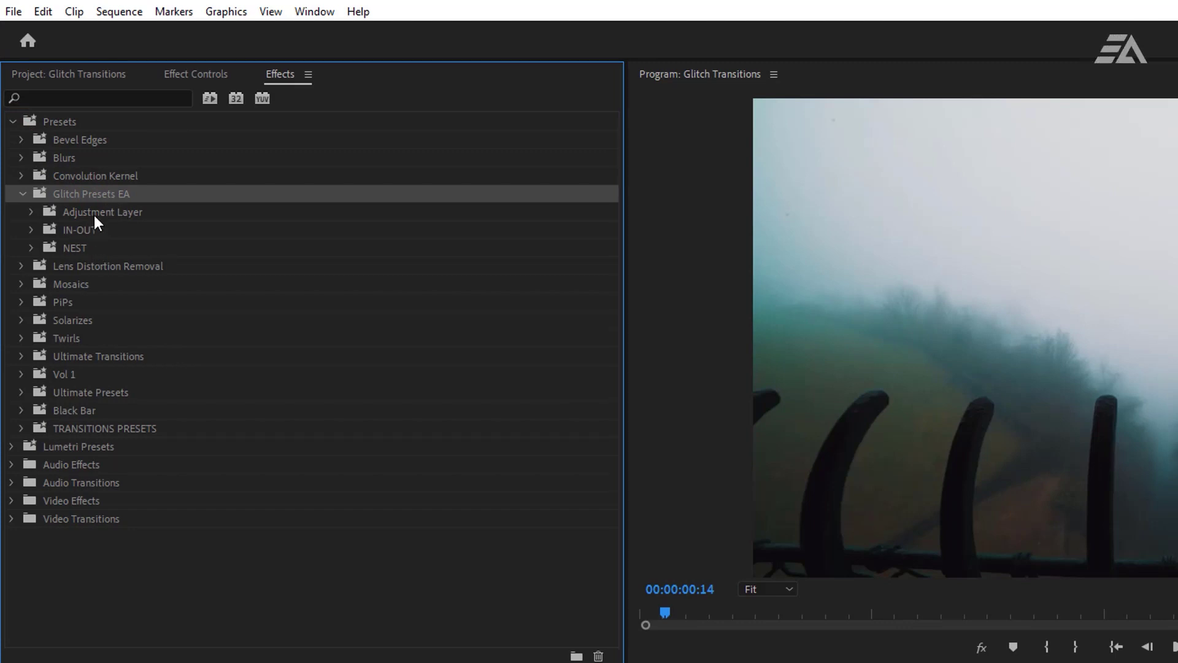
{"action": "left_click", "coordinate": [31, 212]}
{"action": "left_click", "coordinate": [30, 212]}
{"action": "left_click", "coordinate": [29, 229]}
{"action": "left_click", "coordinate": [29, 230]}
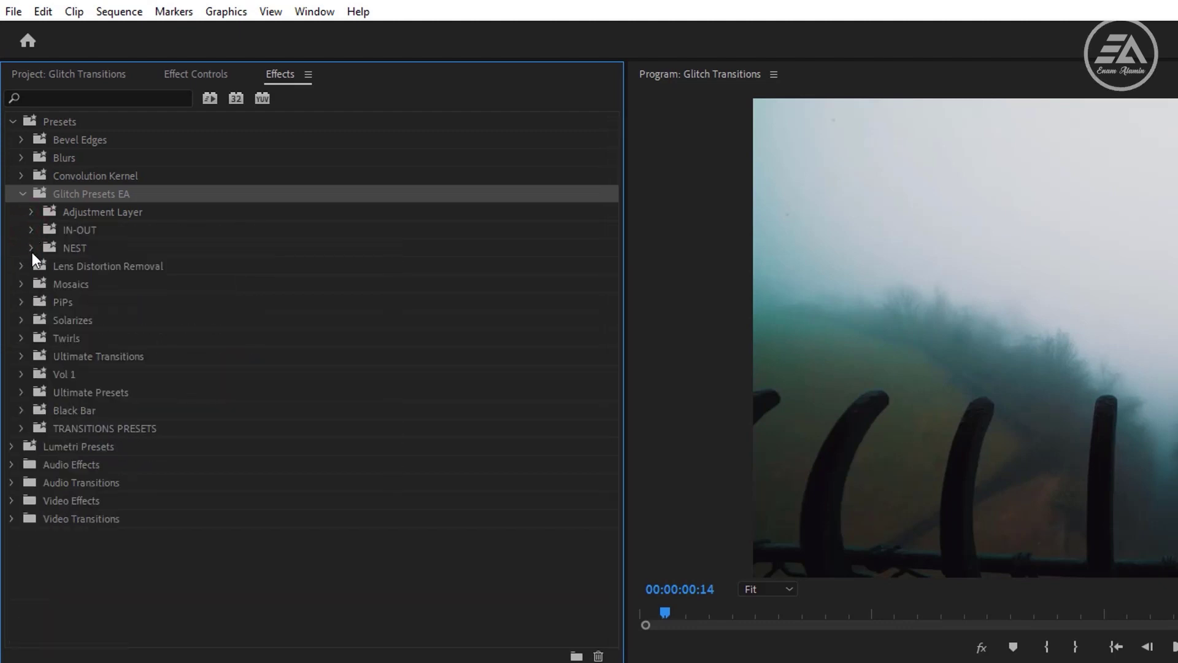
{"action": "left_click", "coordinate": [31, 252]}
{"action": "left_click", "coordinate": [32, 249]}
- Expand the Adjustment Layer presets and select Glitch 1 (2 Frames Before 2 Frames After)
{"action": "left_click", "coordinate": [82, 215]}
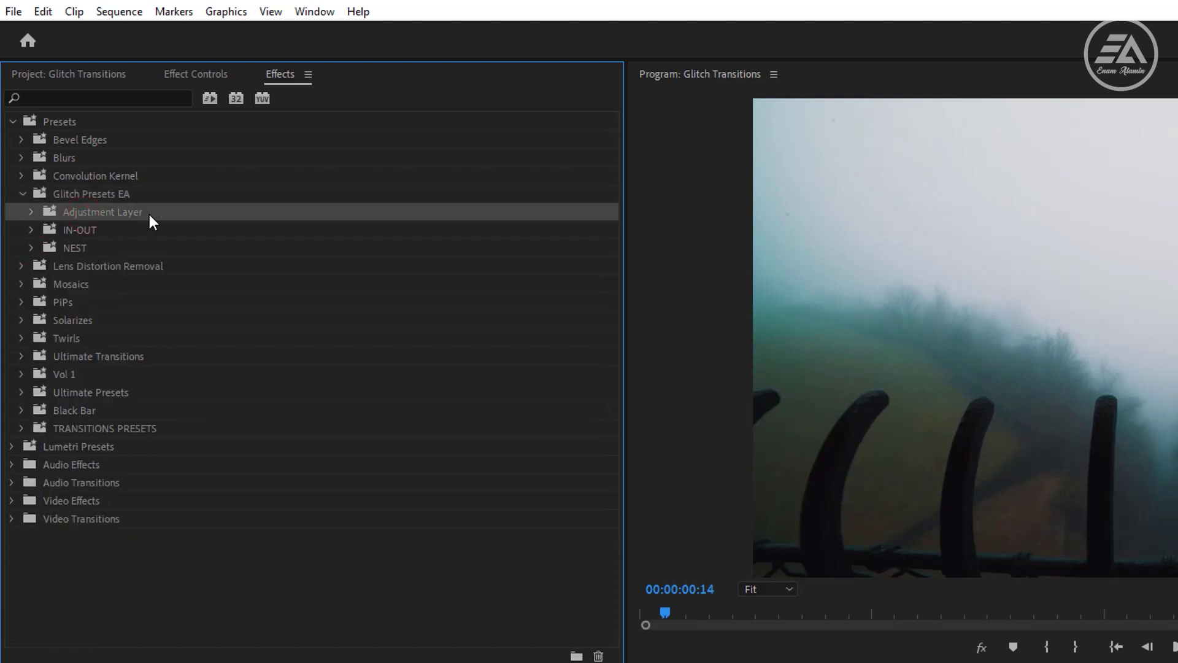
{"action": "left_click", "coordinate": [27, 213]}
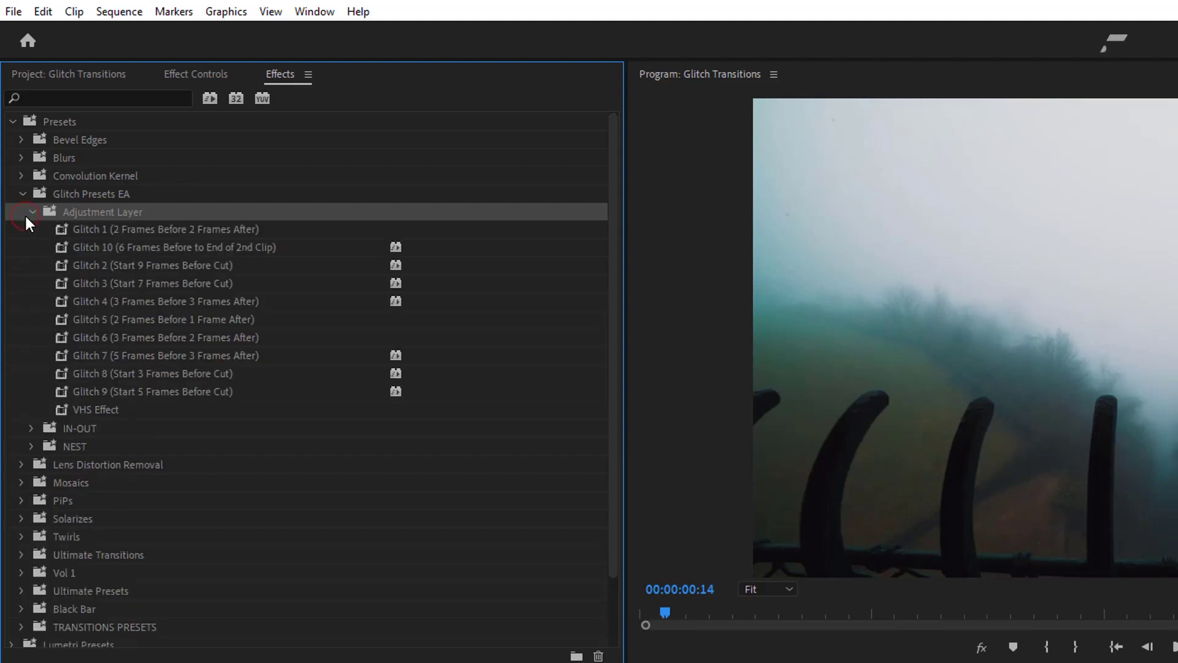
{"action": "left_click", "coordinate": [116, 232]}
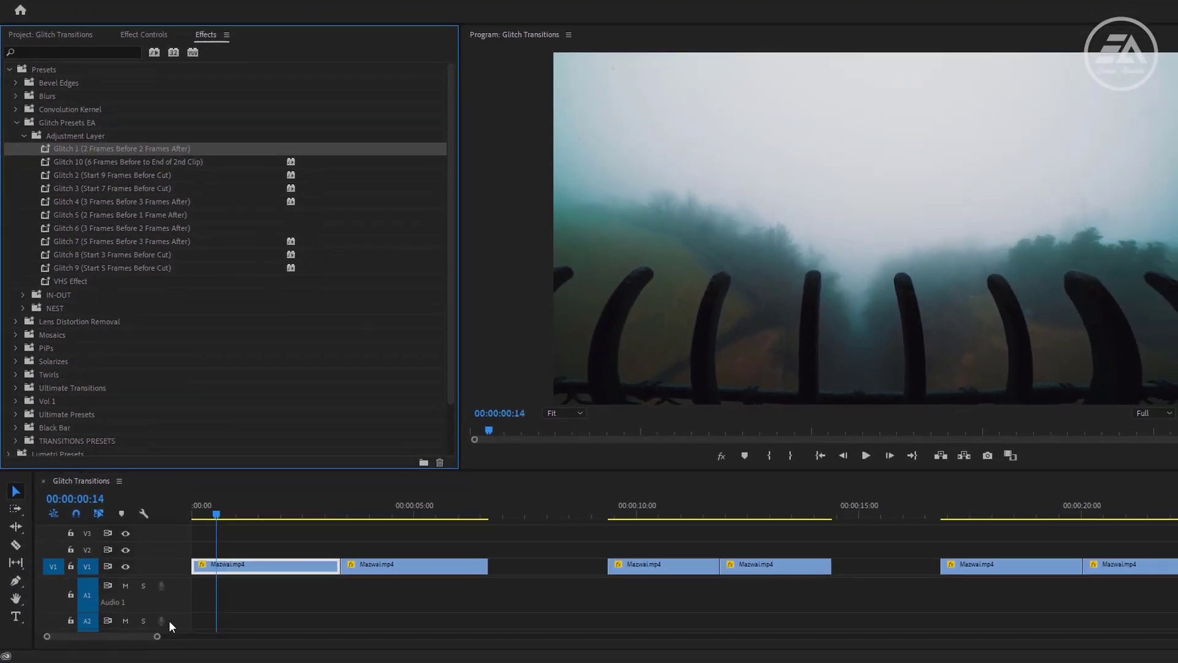
- Split the first clip two frames before its cut to the second clip, at 00:00:03:07
{"action": "left_click_drag", "start_coordinate": [157, 636], "coordinate": [109, 636]}
{"action": "mouse_move", "coordinate": [490, 500]}
{"action": "left_mouse_down"}
{"action": "mouse_move", "coordinate": [531, 502]}
{"action": "mouse_move", "coordinate": [424, 502]}
{"action": "mouse_move", "coordinate": [505, 500]}
{"action": "left_mouse_up"}
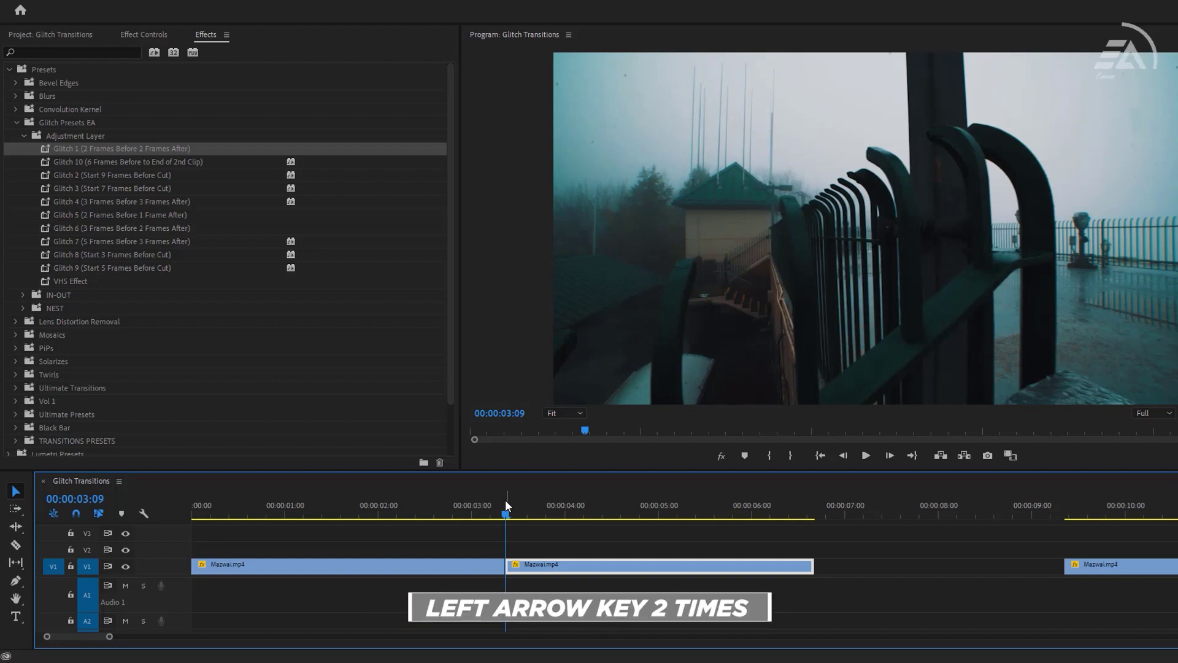
{"action": "key", "text": "Left"}
{"action": "key", "text": "Left"}
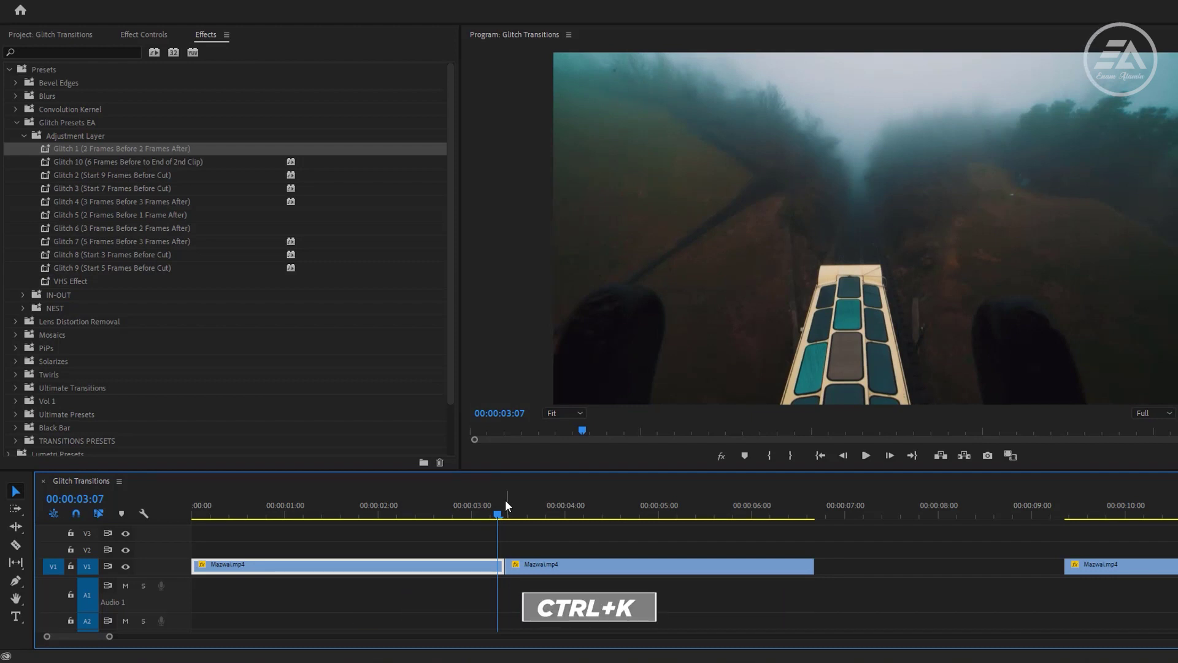
{"action": "key", "text": "ctrl+k"}
- Split the second clip two frames after the cut, at 00:00:03:11
{"action": "key", "text": "Right"}
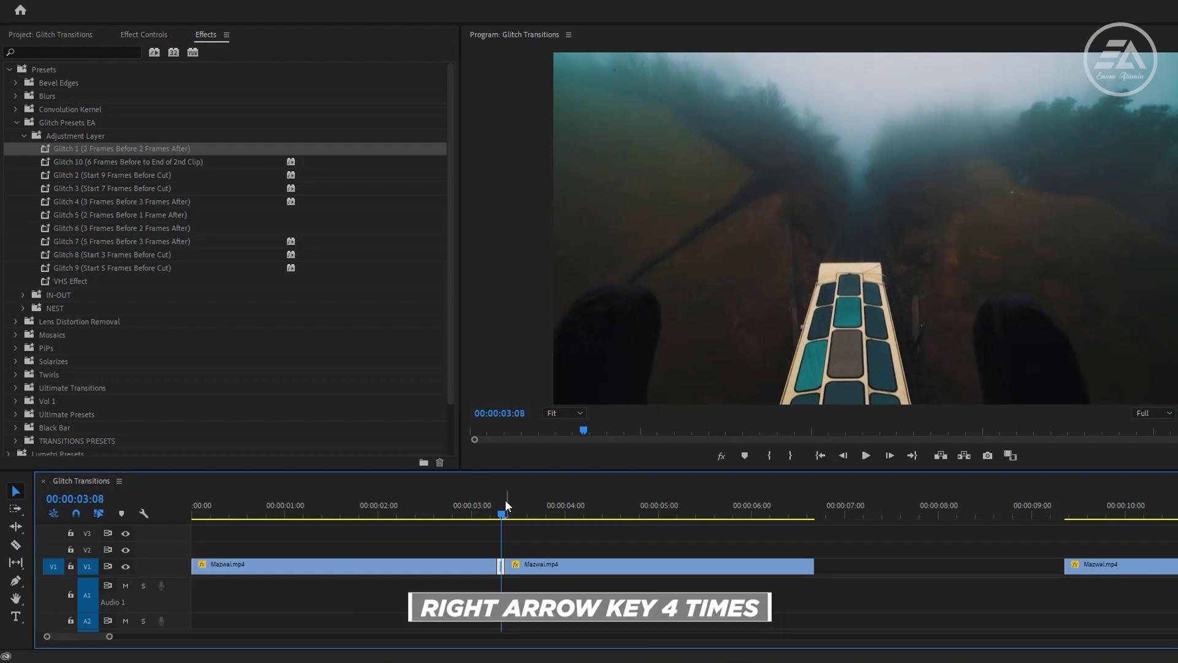
{"action": "key", "text": "Right"}
{"action": "key", "text": "Right"}
{"action": "key", "text": "Right"}
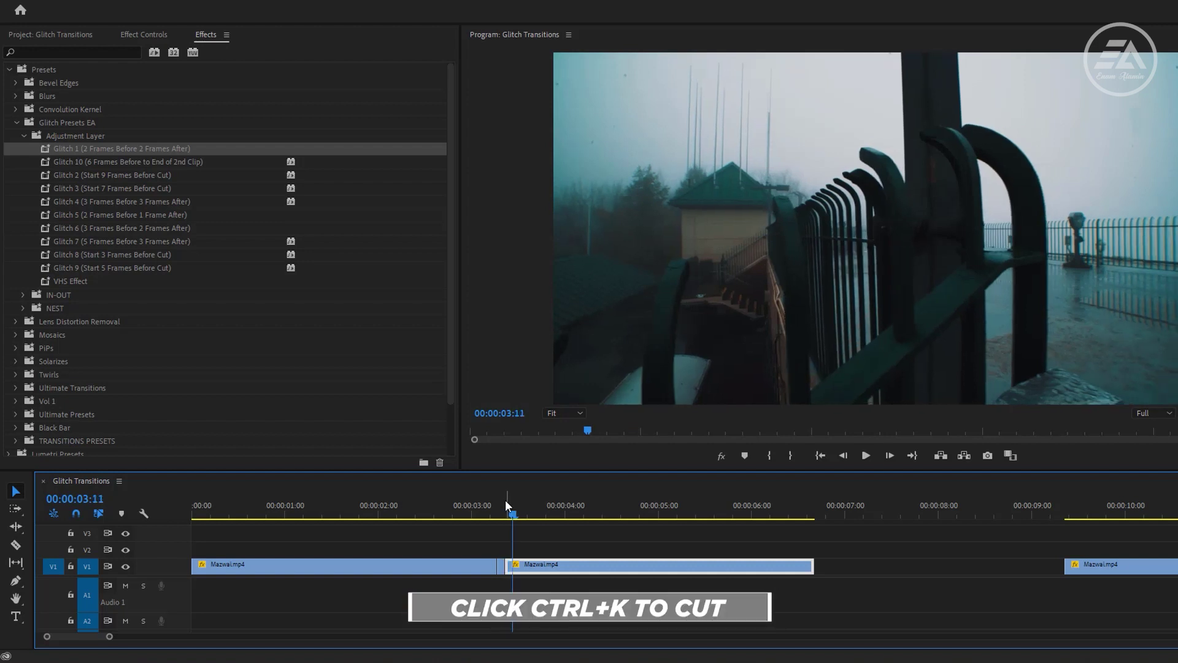
{"action": "key", "text": "ctrl+k"}
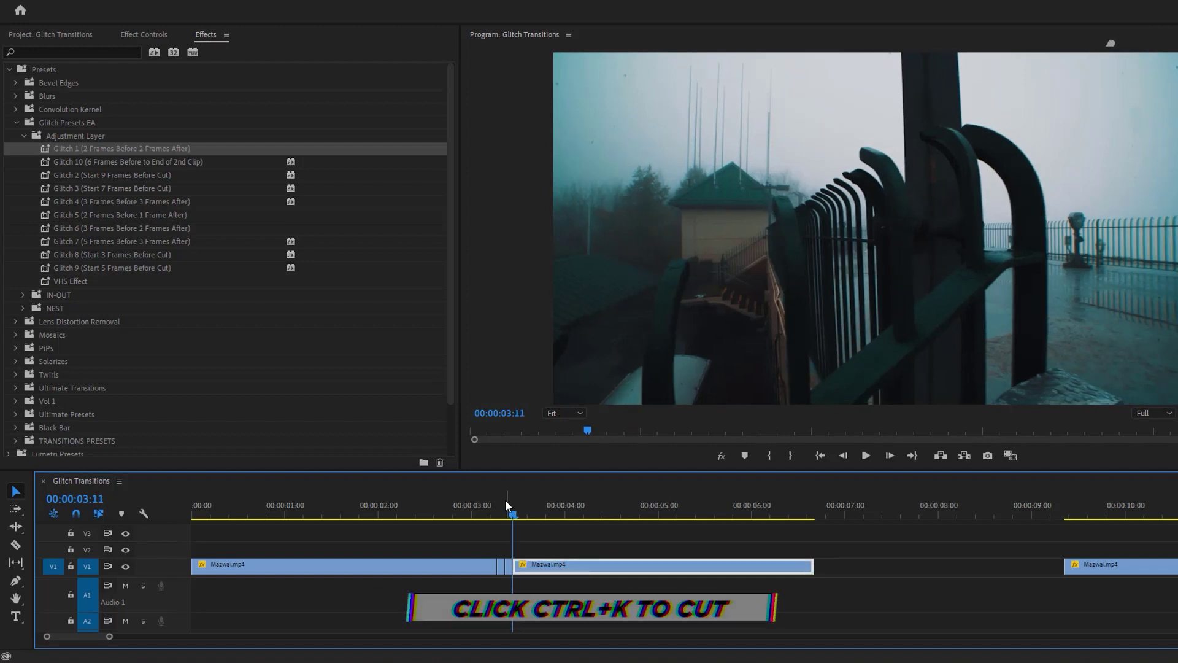
- Create a 1920 x 1080, 25 fps adjustment layer and fit it on V2 over the section from 00:00:03:07 to 00:00:03:11
{"action": "left_click", "coordinate": [89, 36]}
{"action": "right_click", "coordinate": [190, 146]}
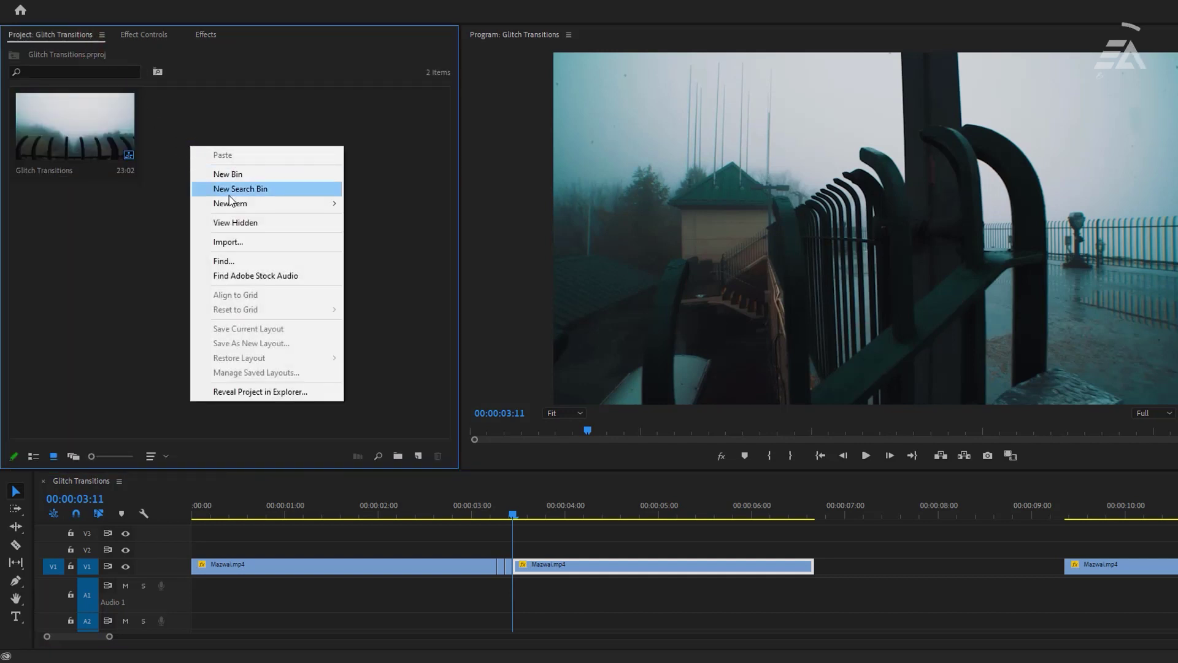
{"action": "mouse_move", "coordinate": [296, 207]}
{"action": "left_click", "coordinate": [437, 248]}
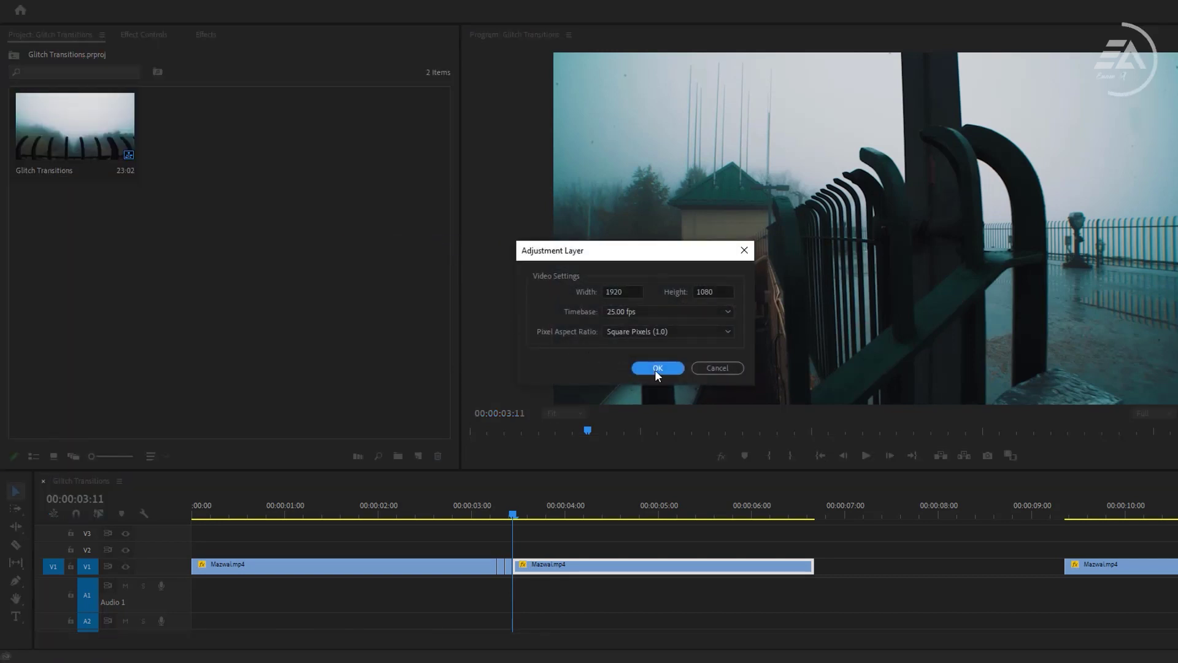
{"action": "left_click", "coordinate": [651, 368]}
{"action": "left_click_drag", "start_coordinate": [224, 148], "coordinate": [504, 549]}
{"action": "left_click_drag", "start_coordinate": [962, 548], "coordinate": [512, 558]}
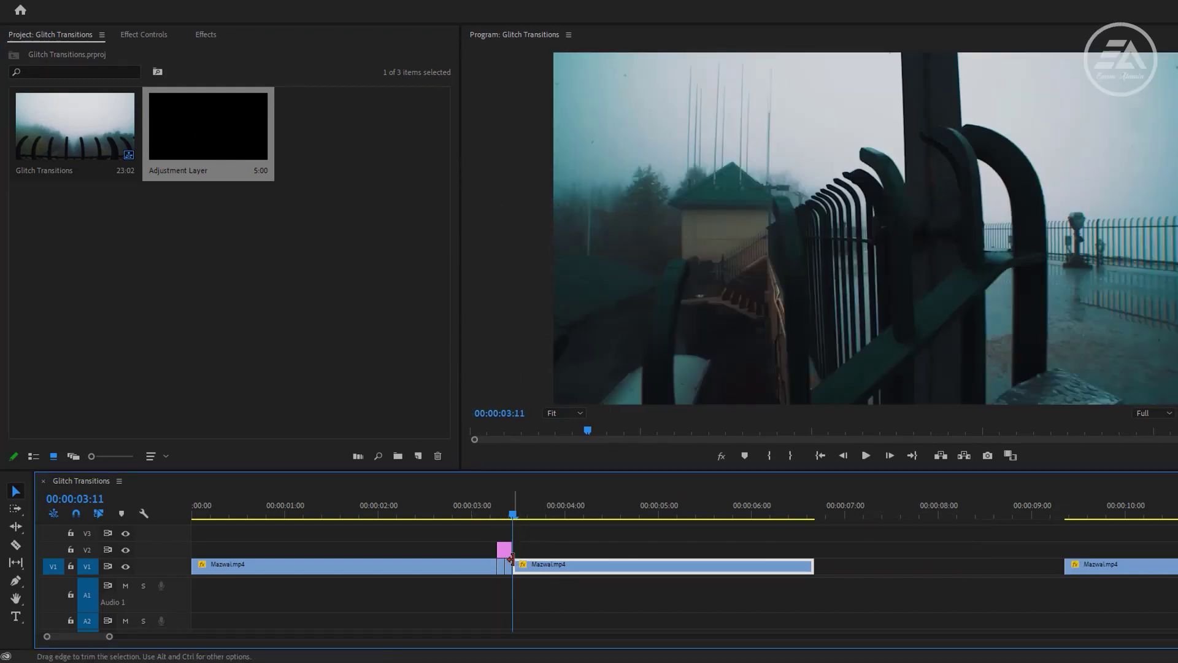
- Apply the Glitch 1 (2 Frames Before 2 Frames After) preset to the adjustment layer and scrub past the transition
{"action": "left_click", "coordinate": [211, 36]}
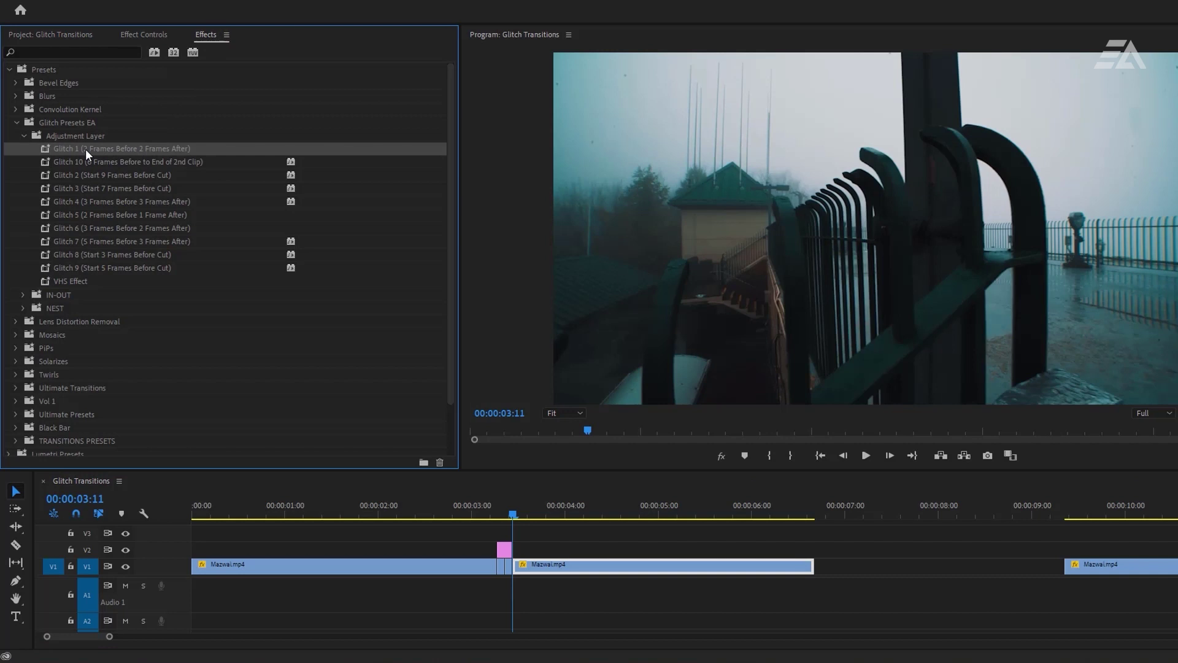
{"action": "left_click", "coordinate": [501, 552]}
{"action": "mouse_move", "coordinate": [516, 509]}
{"action": "left_mouse_down"}
{"action": "mouse_move", "coordinate": [488, 518]}
{"action": "mouse_move", "coordinate": [522, 524]}
{"action": "left_mouse_up"}
- Undo the Glitch 1 setup, including the adjustment layer and the two extra splits around the cut
{"action": "key", "text": "ctrl+z"}
{"action": "key", "text": "ctrl+z"}
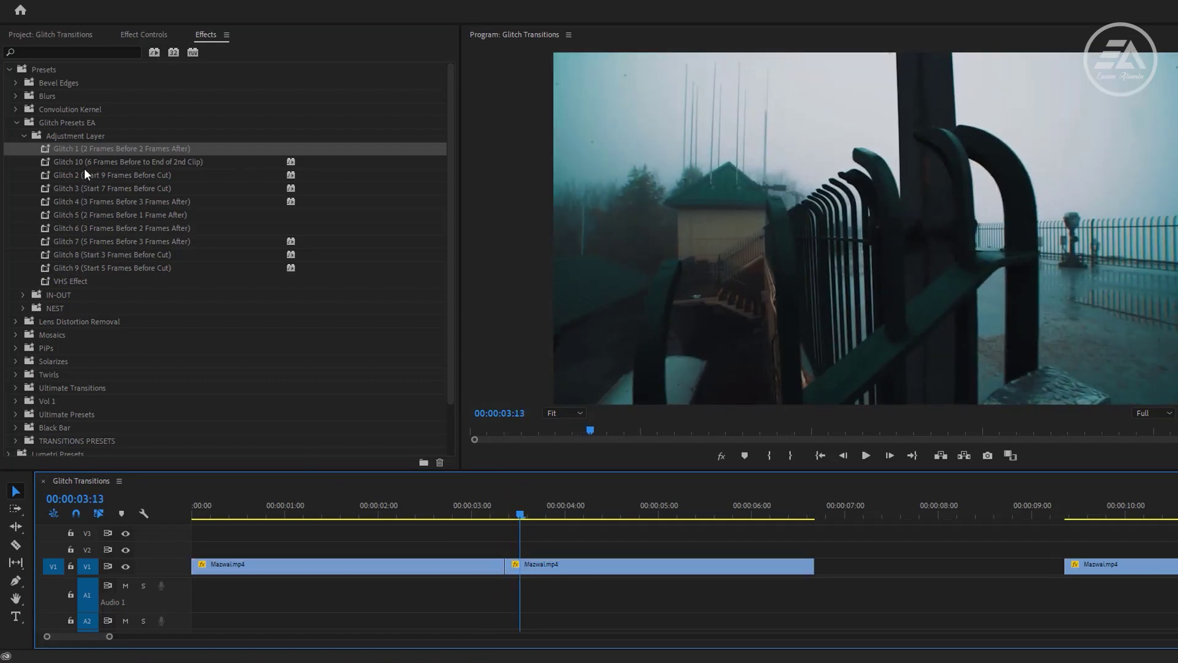
- Select the Glitch 10 (6 Frames Before to End of 2nd Clip) preset and split the first clip six frames before the cut, at 00:00:03:03
{"action": "left_click", "coordinate": [85, 162]}
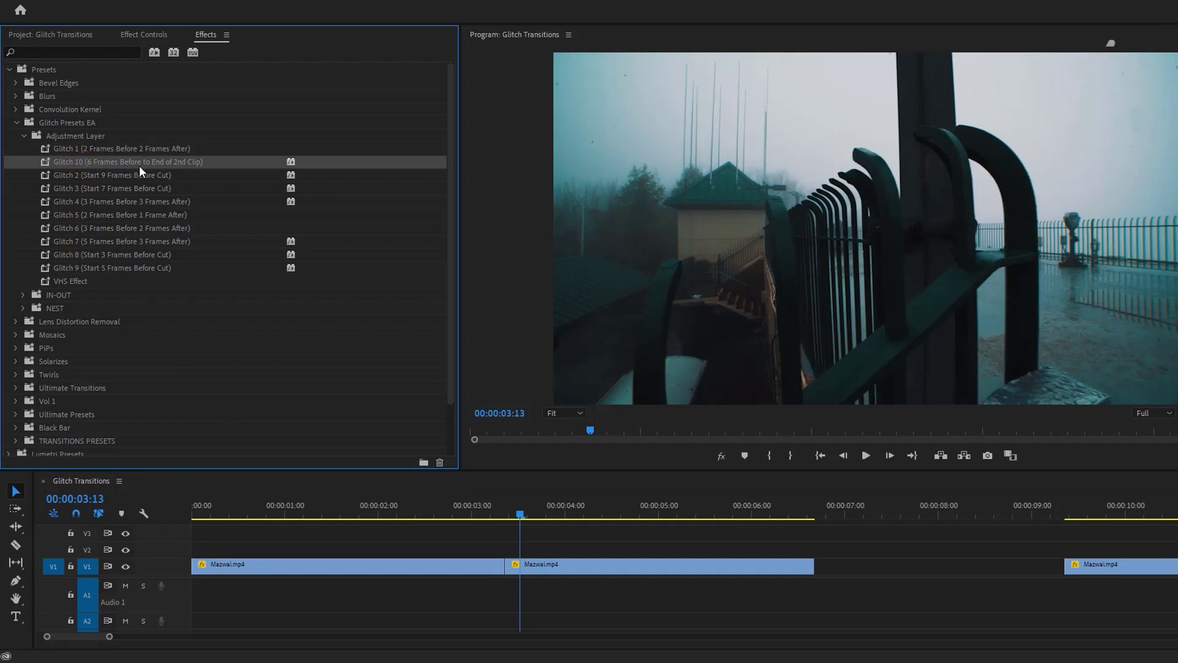
{"action": "left_click_drag", "start_coordinate": [521, 513], "coordinate": [504, 515]}
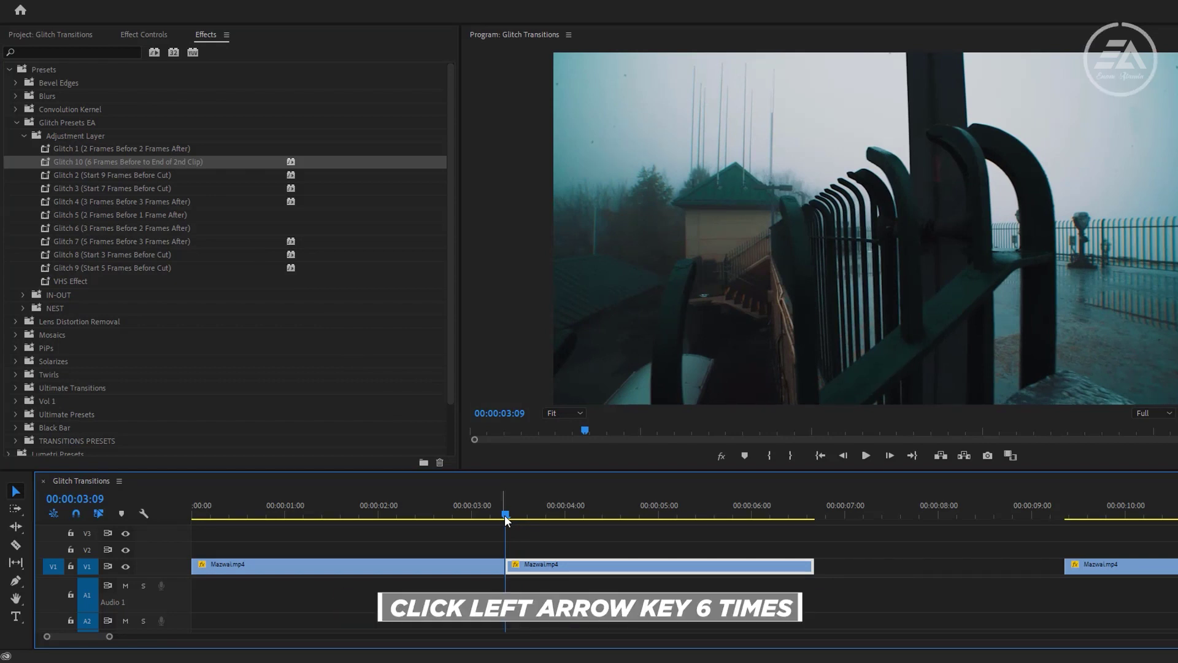
{"action": "key", "text": "Left"}
{"action": "key", "text": "Left"}
{"action": "key", "text": "Left"}
{"action": "key", "text": "Left"}
{"action": "key", "text": "Left"}
{"action": "key", "text": "Left"}
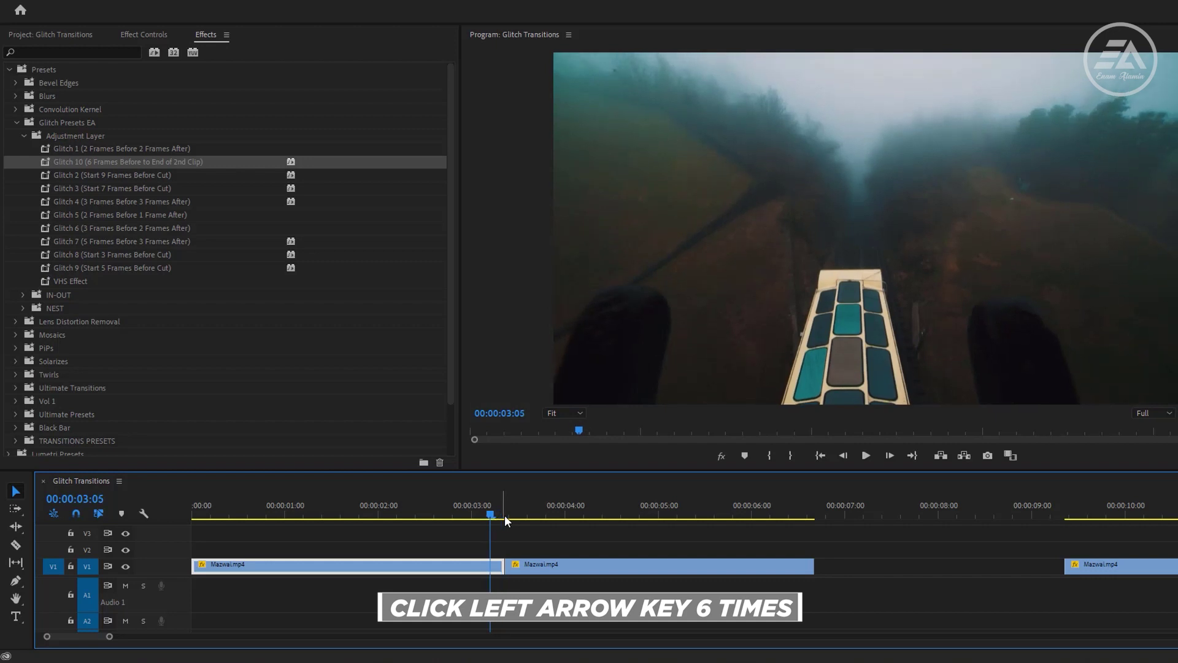
{"action": "key", "text": "ctrl+k"}
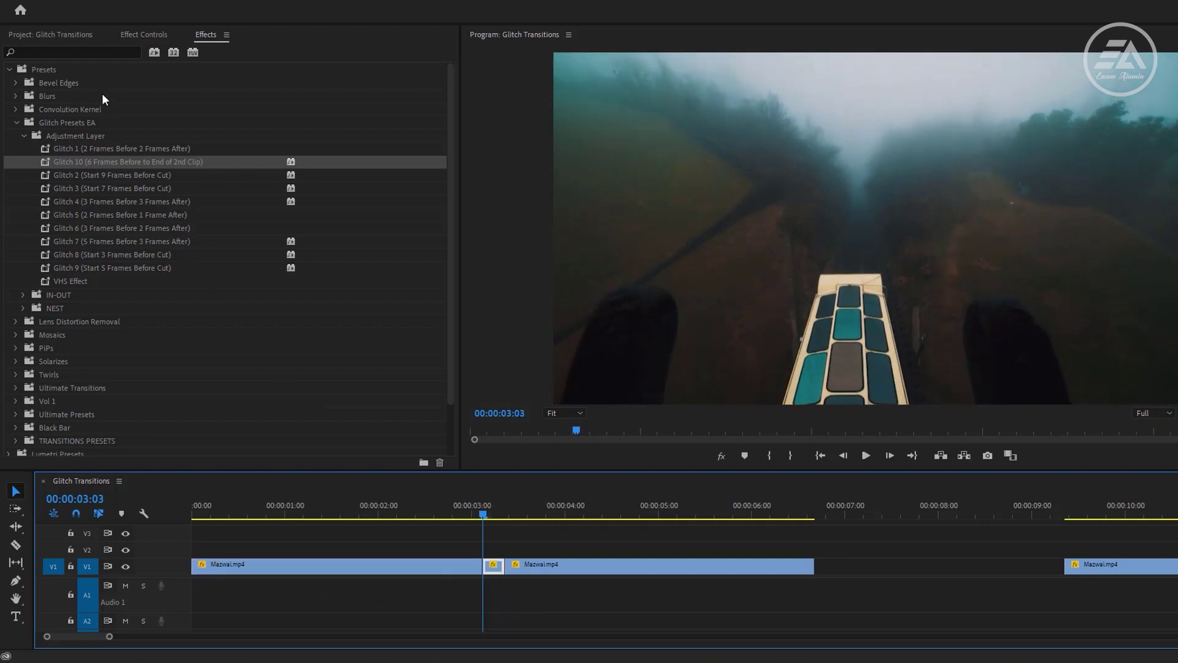
- Create an adjustment layer and place it on V2 from 00:00:03:03, trimmed to the end of the second clip
{"action": "left_click", "coordinate": [88, 33]}
{"action": "right_click", "coordinate": [222, 134]}
{"action": "mouse_move", "coordinate": [289, 192]}
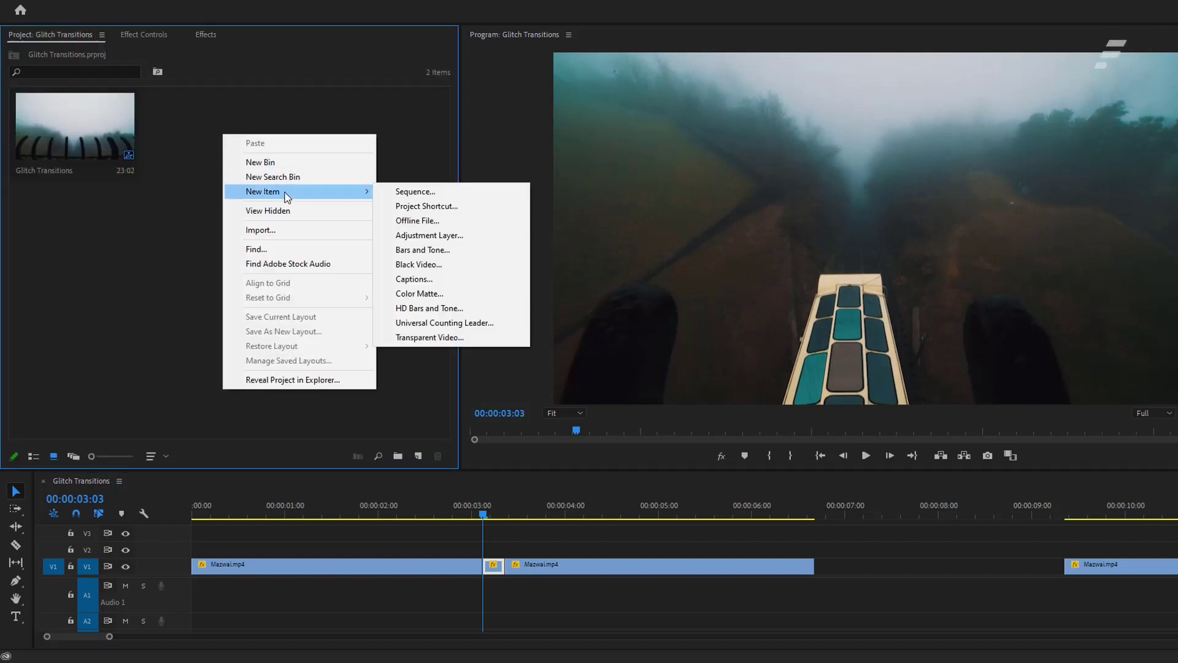
{"action": "left_click", "coordinate": [429, 235]}
{"action": "left_click", "coordinate": [655, 368]}
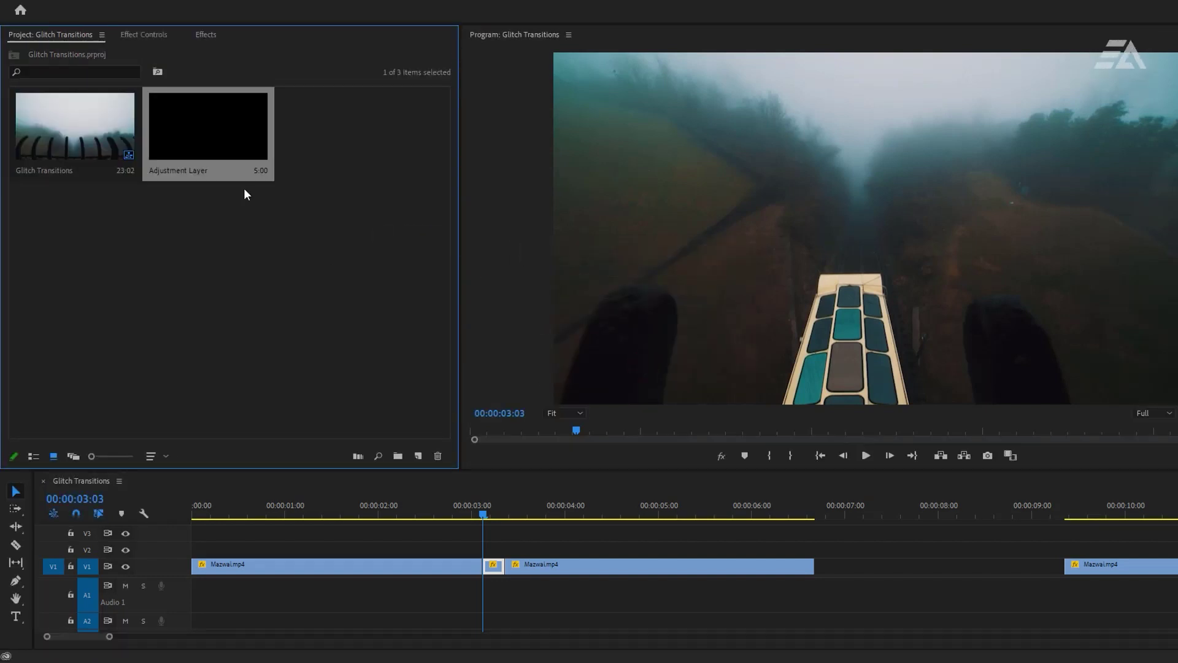
{"action": "left_click_drag", "start_coordinate": [267, 219], "coordinate": [493, 560]}
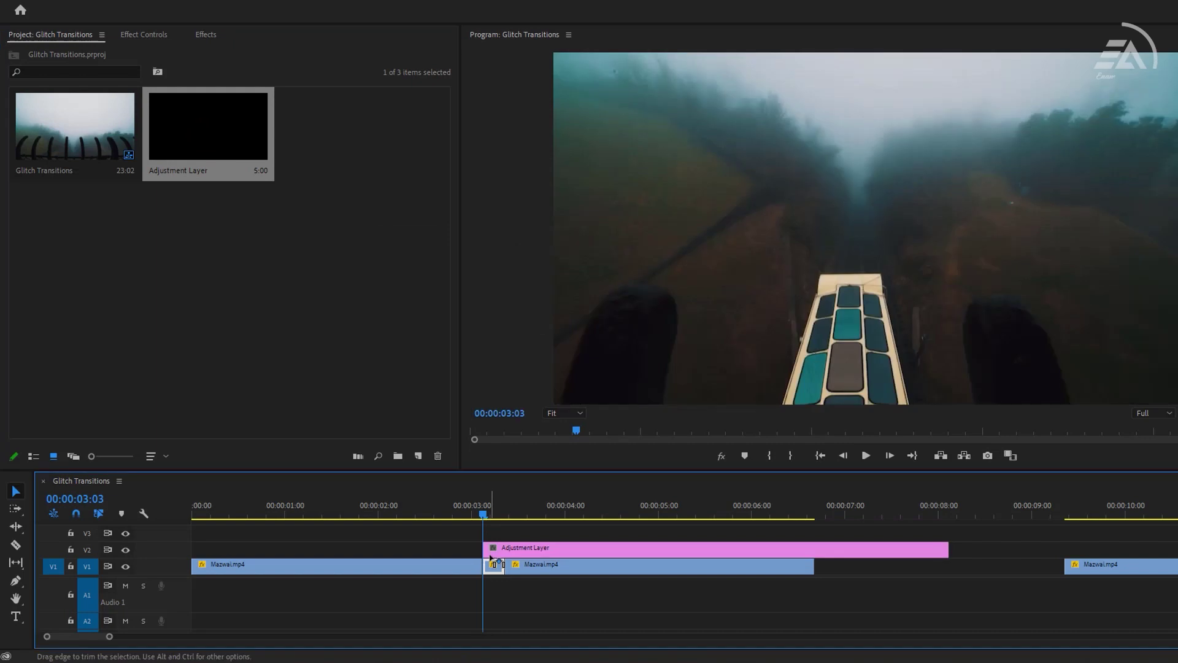
{"action": "left_click_drag", "start_coordinate": [947, 549], "coordinate": [810, 555]}
- Apply the Glitch 10 (6 Frames Before to End of 2nd Clip) preset to the V2 adjustment layer and play through the transition
{"action": "left_click", "coordinate": [206, 36]}
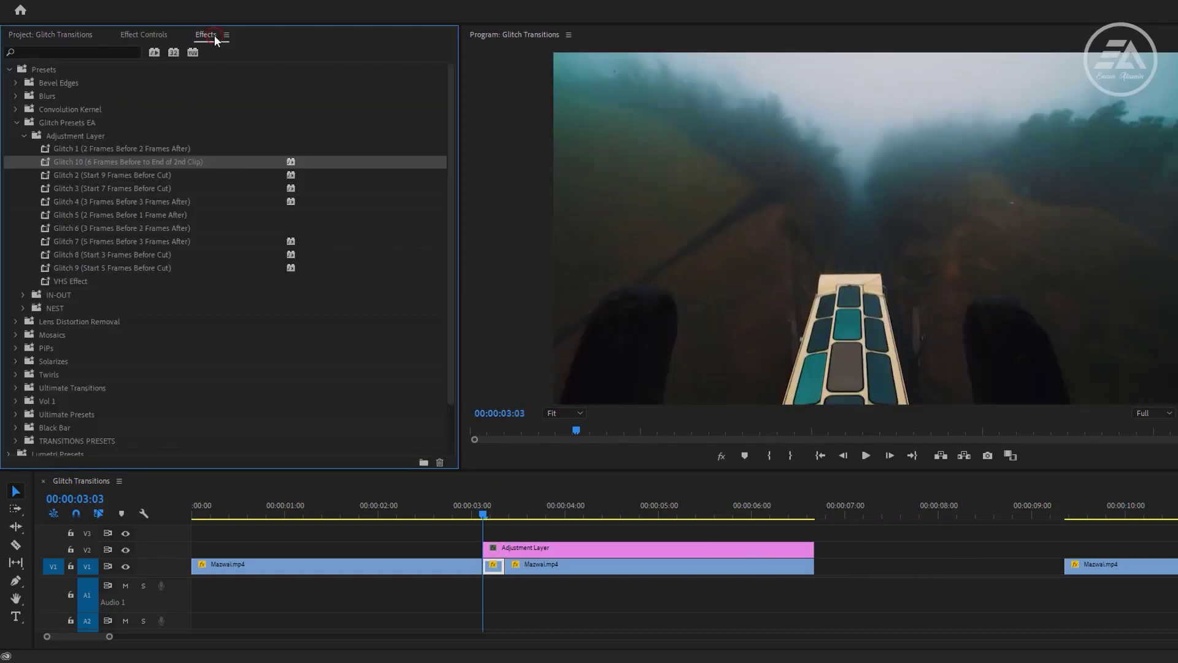
{"action": "left_click_drag", "start_coordinate": [126, 162], "coordinate": [500, 554]}
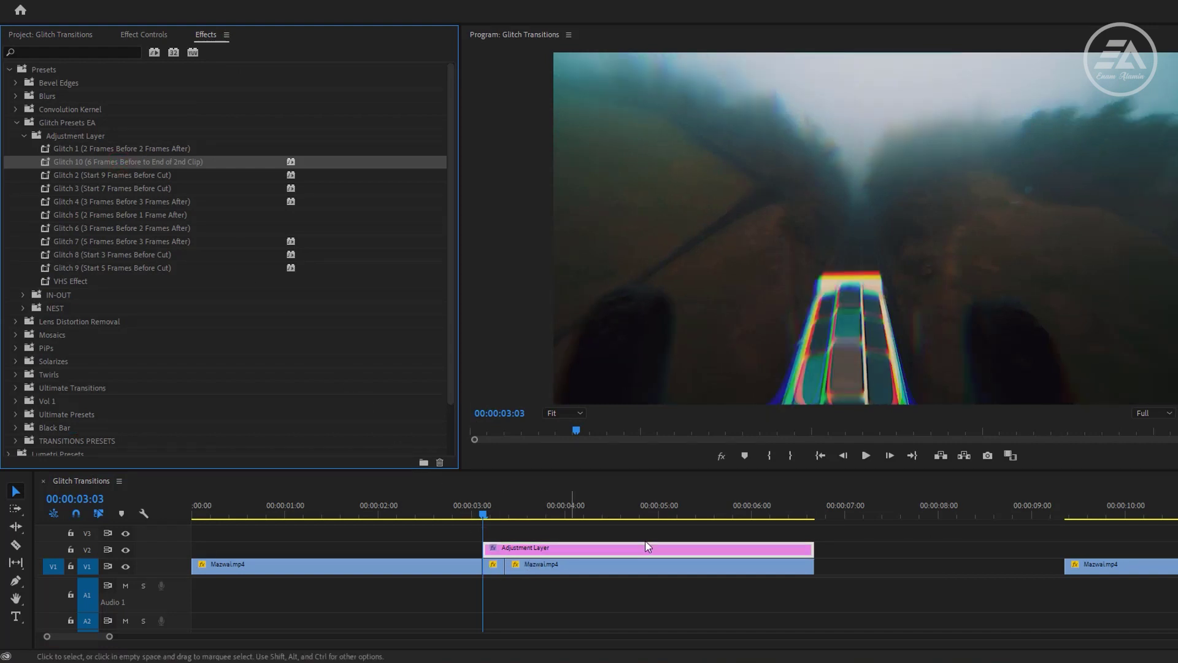
{"action": "left_click", "coordinate": [864, 456]}
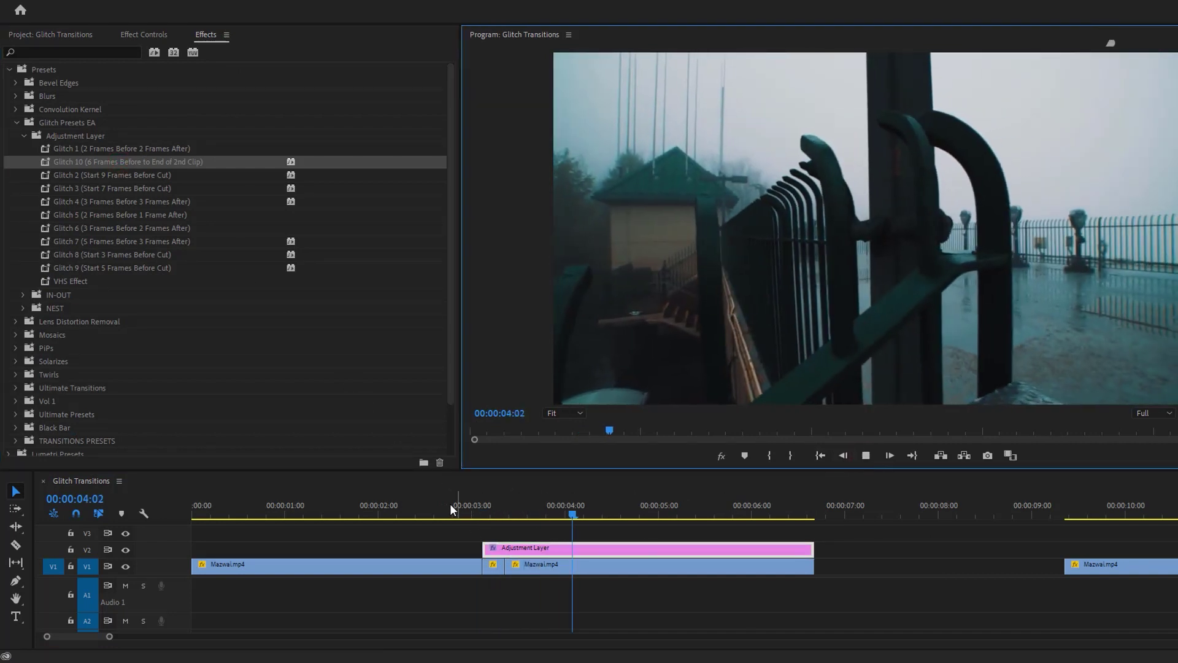
{"action": "left_click", "coordinate": [435, 505]}
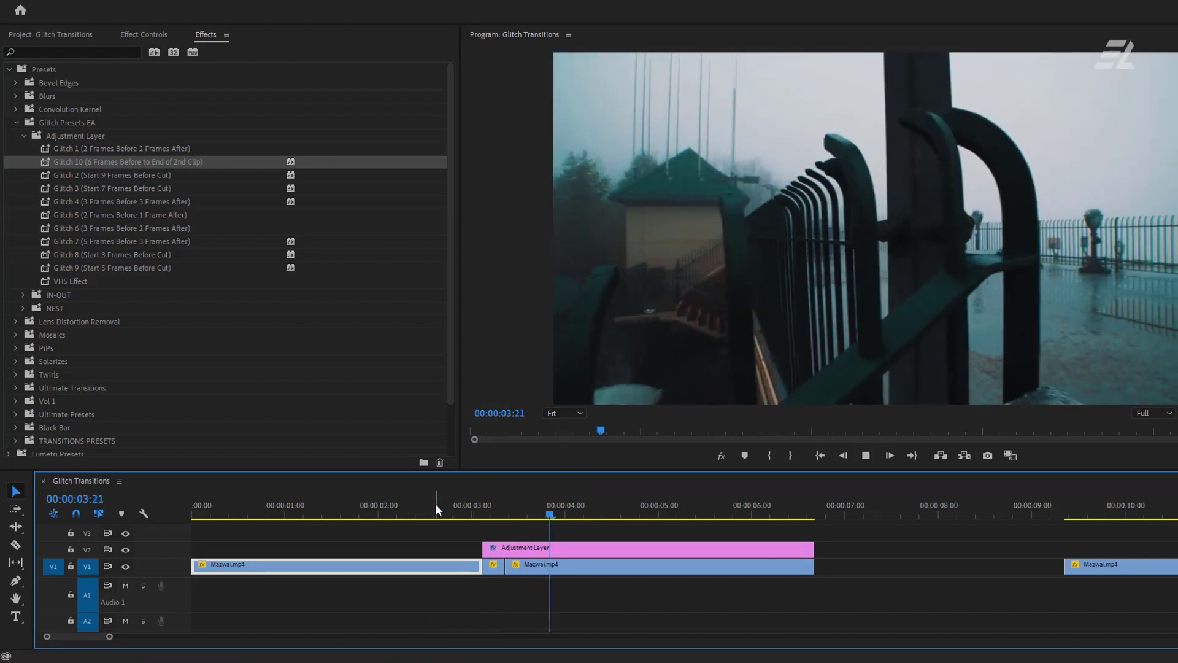
{"action": "key", "text": "space"}
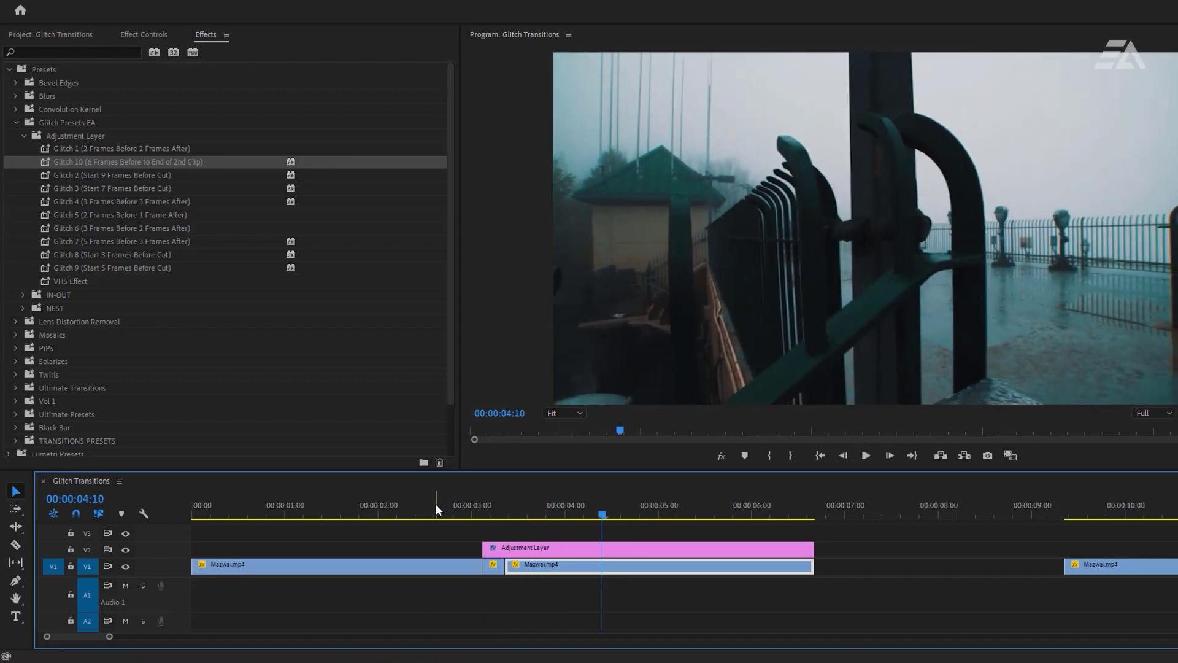
- Import EA Glitch SFX (15) from the Glitch SFX folder and place it on A1 beneath the Glitch 10 transition
{"action": "left_click", "coordinate": [83, 38]}
{"action": "double_click", "coordinate": [200, 277]}
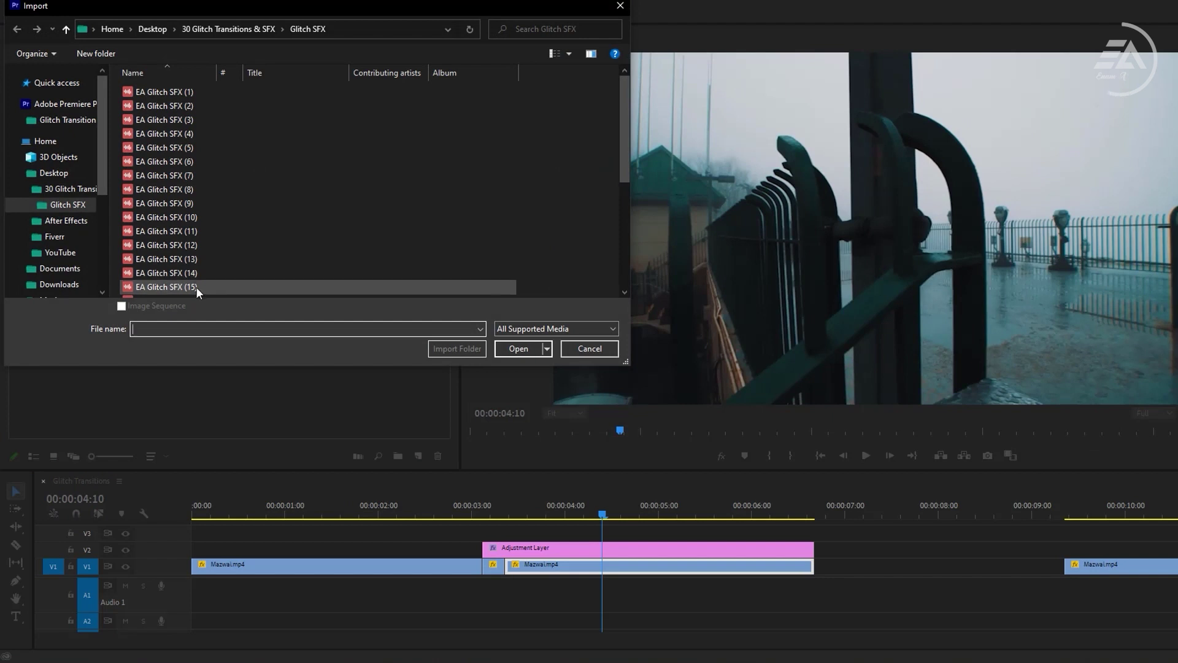
{"action": "left_click", "coordinate": [201, 287]}
{"action": "left_click", "coordinate": [519, 348]}
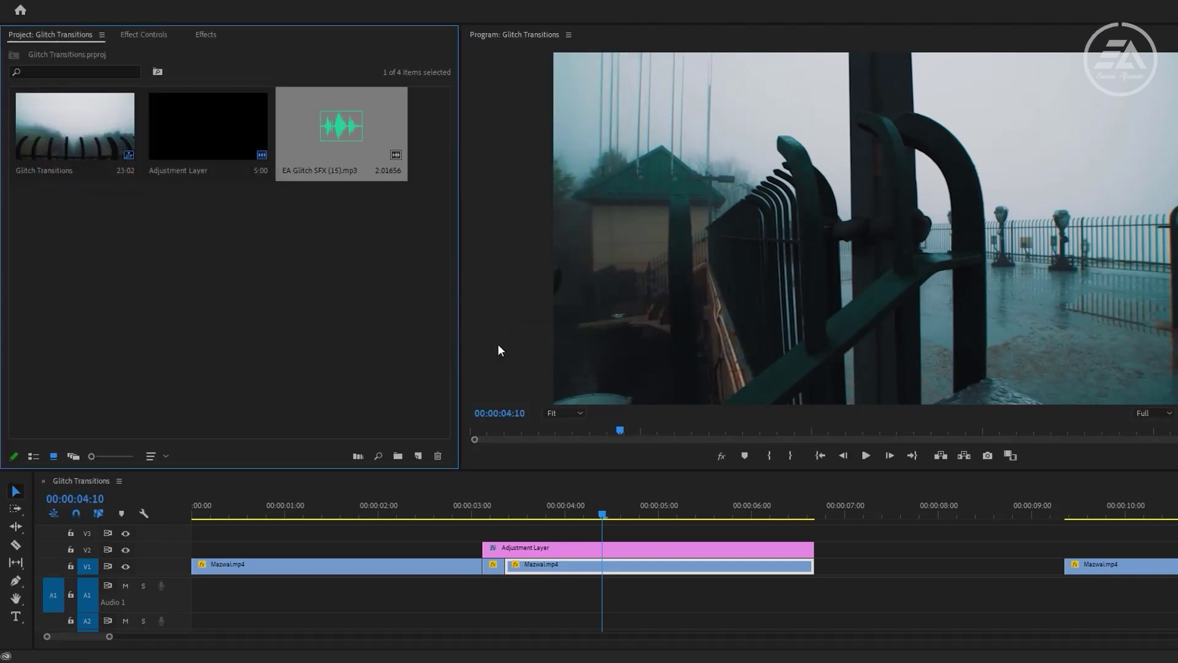
{"action": "left_click_drag", "start_coordinate": [328, 158], "coordinate": [477, 595]}
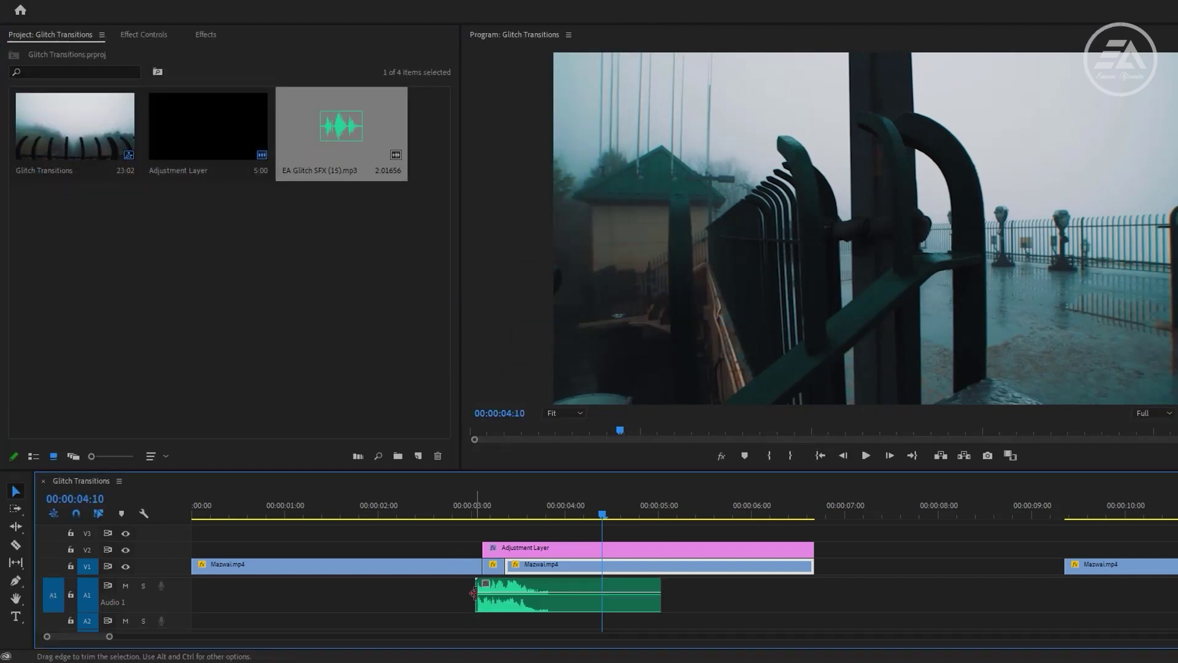
- Nudge the glitch sound on A1 slightly later, starting just before the adjustment layer, and play back the transition with sound
{"action": "left_click_drag", "start_coordinate": [491, 509], "coordinate": [478, 510]}
{"action": "left_click", "coordinate": [497, 590]}
{"action": "left_click_drag", "start_coordinate": [497, 590], "coordinate": [500, 590]}
{"action": "key", "text": "space"}
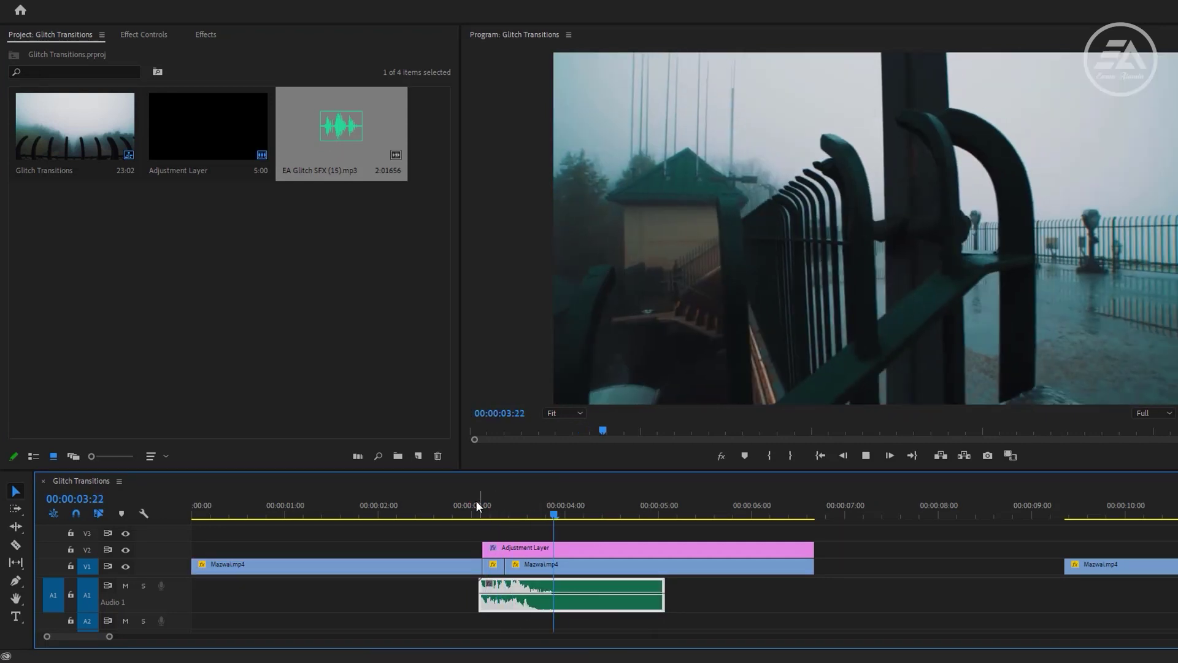
{"action": "left_click", "coordinate": [465, 506]}
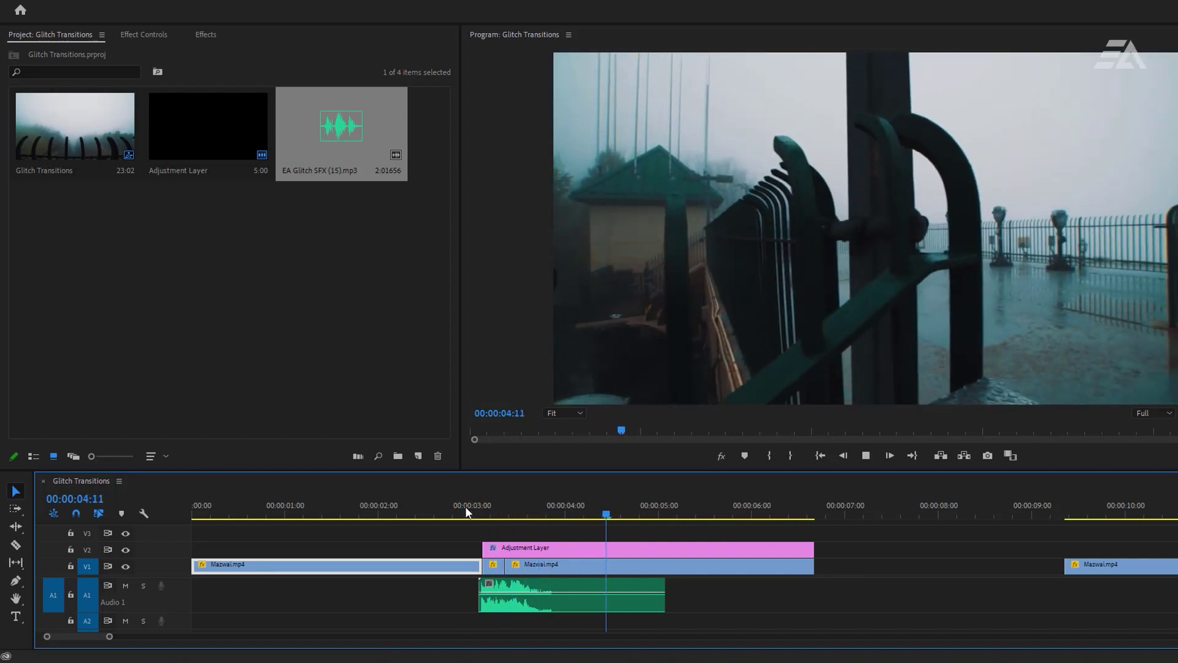
{"action": "key", "text": "space"}
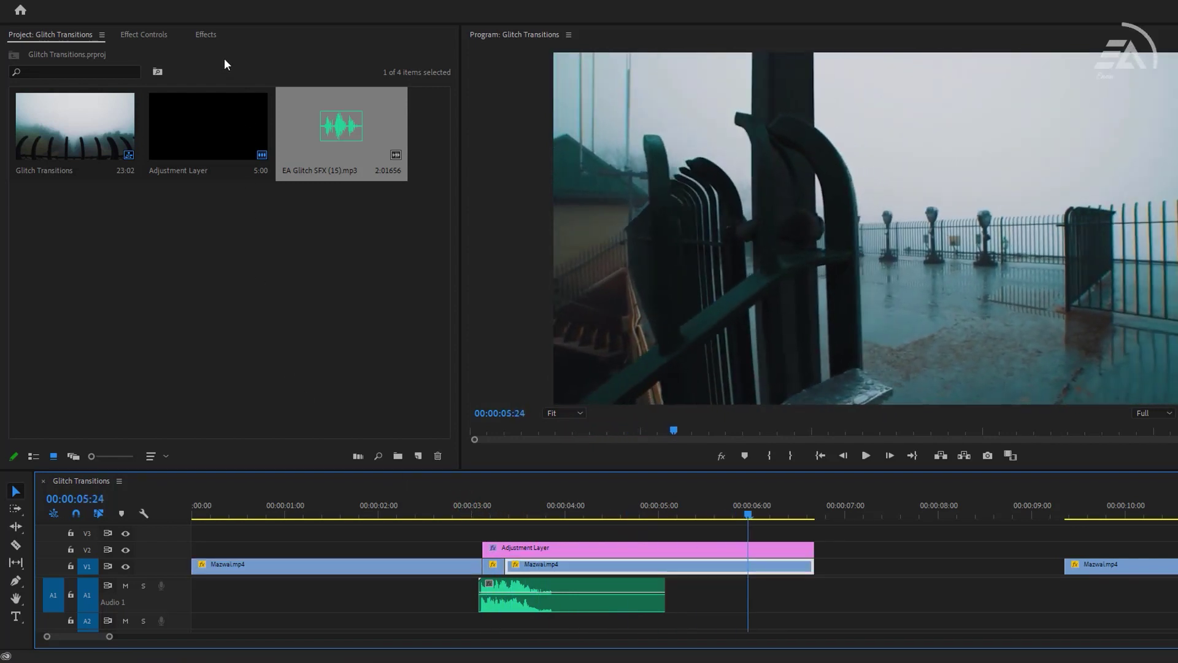
- Select the VHS Effect preset and place the adjustment layer on V3 over the first clip, ending at the V2 adjustment layer's start
{"action": "left_click", "coordinate": [205, 36]}
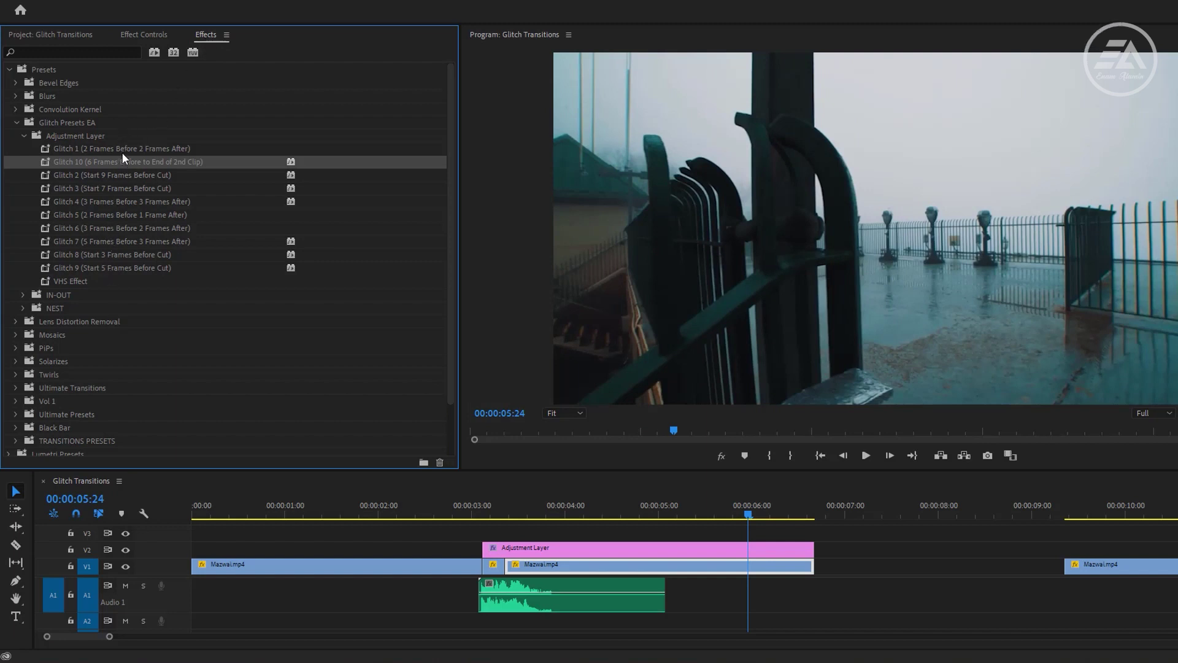
{"action": "left_click", "coordinate": [69, 282]}
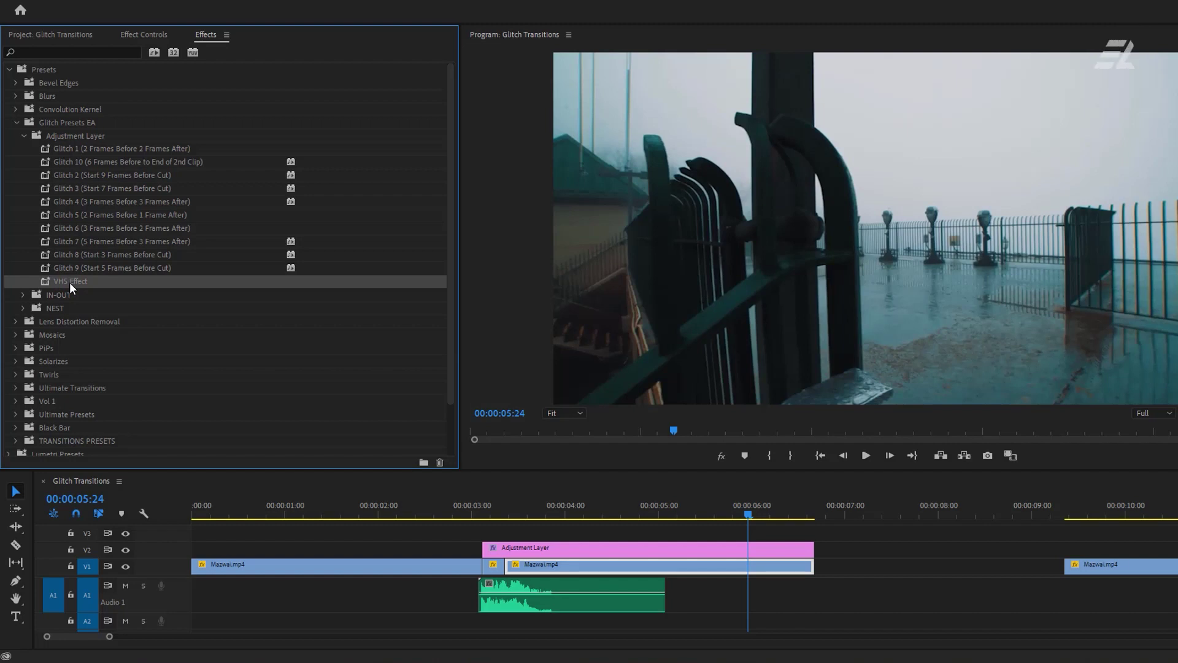
{"action": "left_click", "coordinate": [75, 34]}
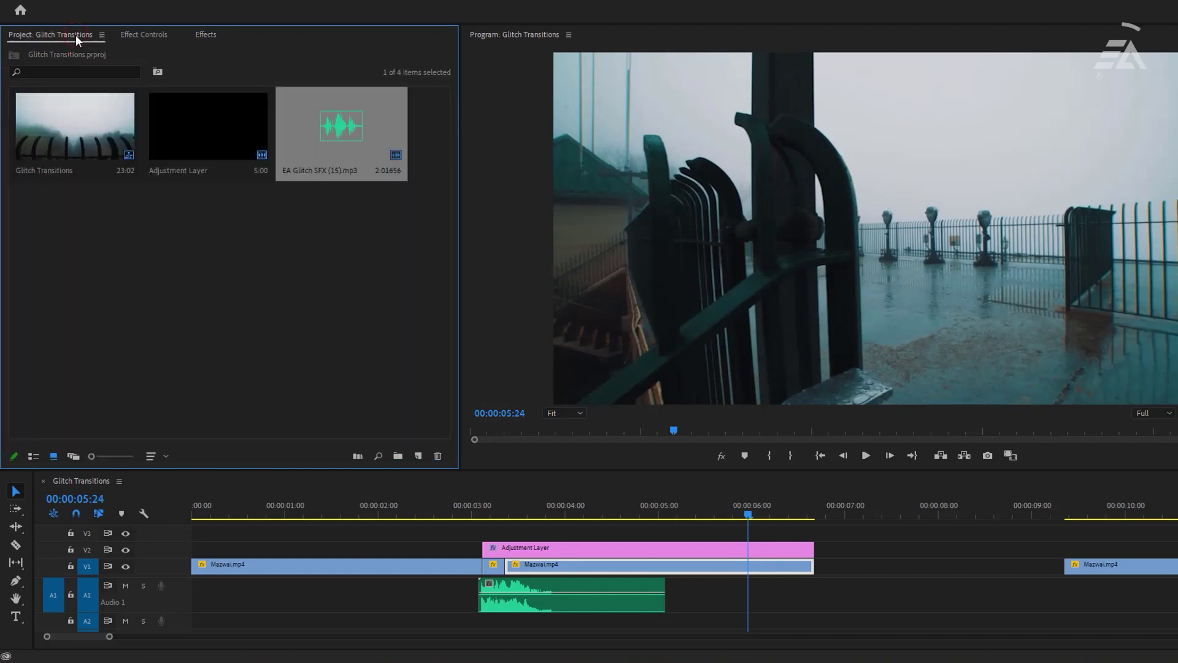
{"action": "left_click", "coordinate": [207, 143]}
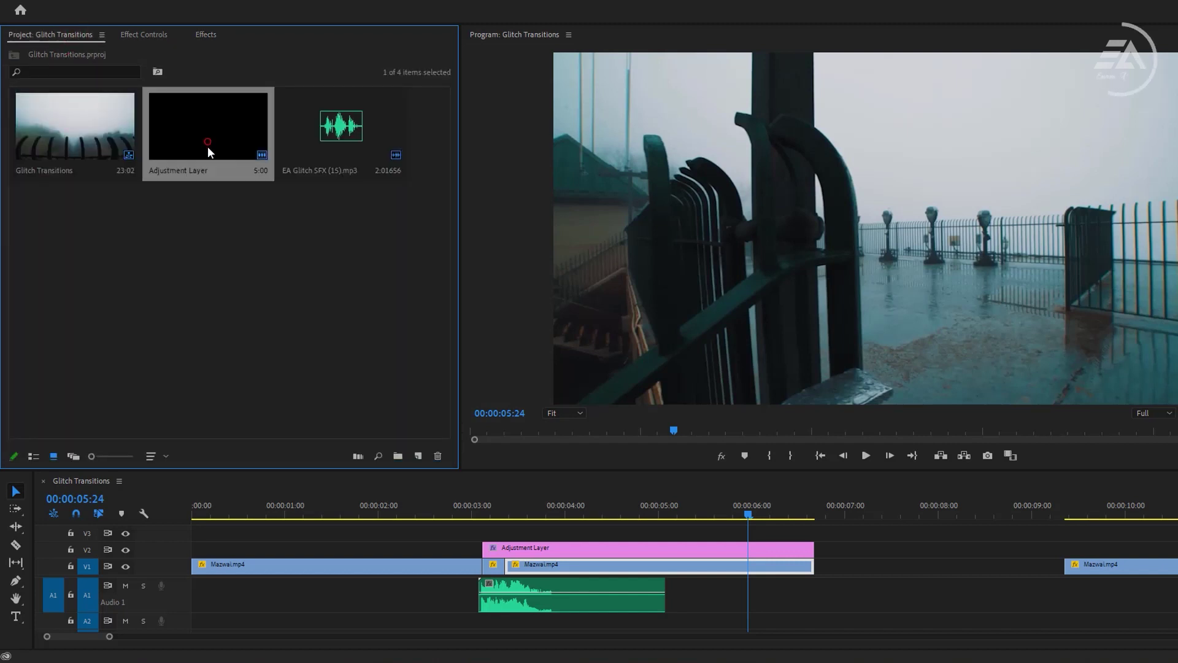
{"action": "left_click_drag", "start_coordinate": [207, 146], "coordinate": [478, 534]}
{"action": "left_click_drag", "start_coordinate": [344, 508], "coordinate": [300, 509]}
{"action": "left_click", "coordinate": [210, 35]}
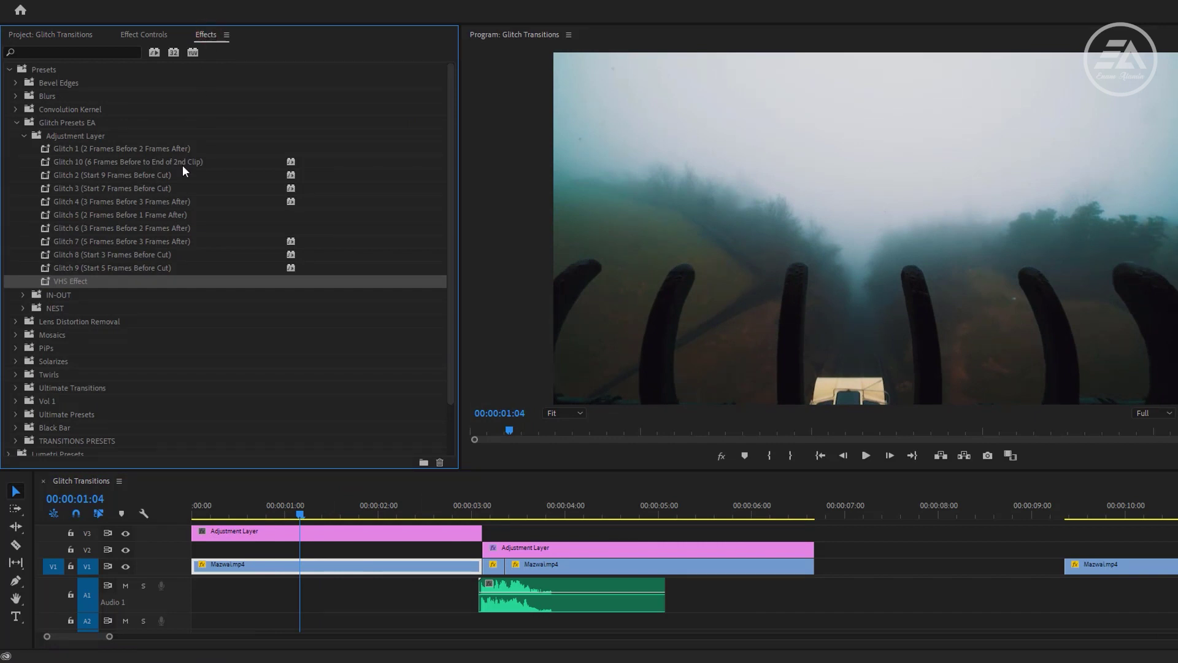
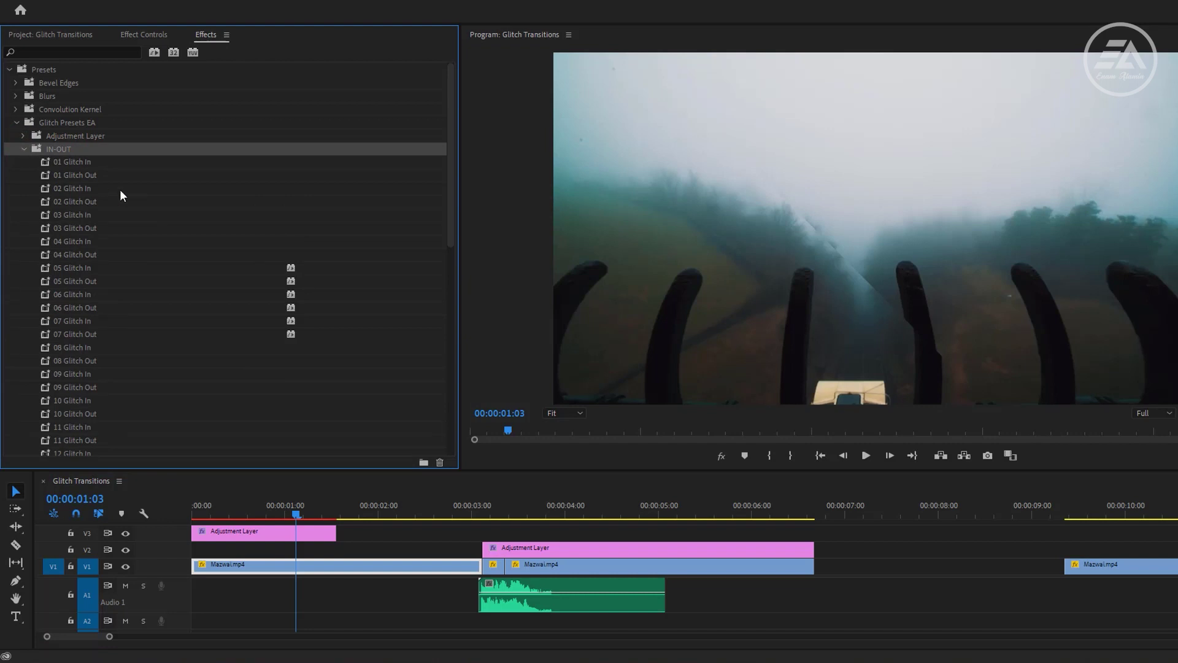
- Go to the cut at 00:00:11:22 and split the clip before it ten frames earlier, at 00:00:11:12
{"action": "mouse_move", "coordinate": [447, 158]}
{"action": "left_mouse_down"}
{"action": "mouse_move", "coordinate": [441, 275]}
{"action": "mouse_move", "coordinate": [450, 171]}
{"action": "left_mouse_up"}
{"action": "mouse_move", "coordinate": [109, 636]}
{"action": "left_mouse_down"}
{"action": "mouse_move", "coordinate": [97, 636]}
{"action": "mouse_move", "coordinate": [123, 636]}
{"action": "left_mouse_up"}
{"action": "left_click", "coordinate": [698, 514]}
{"action": "mouse_move", "coordinate": [698, 514]}
{"action": "left_mouse_down"}
{"action": "mouse_move", "coordinate": [664, 517]}
{"action": "mouse_move", "coordinate": [733, 521]}
{"action": "mouse_move", "coordinate": [701, 531]}
{"action": "left_mouse_up"}
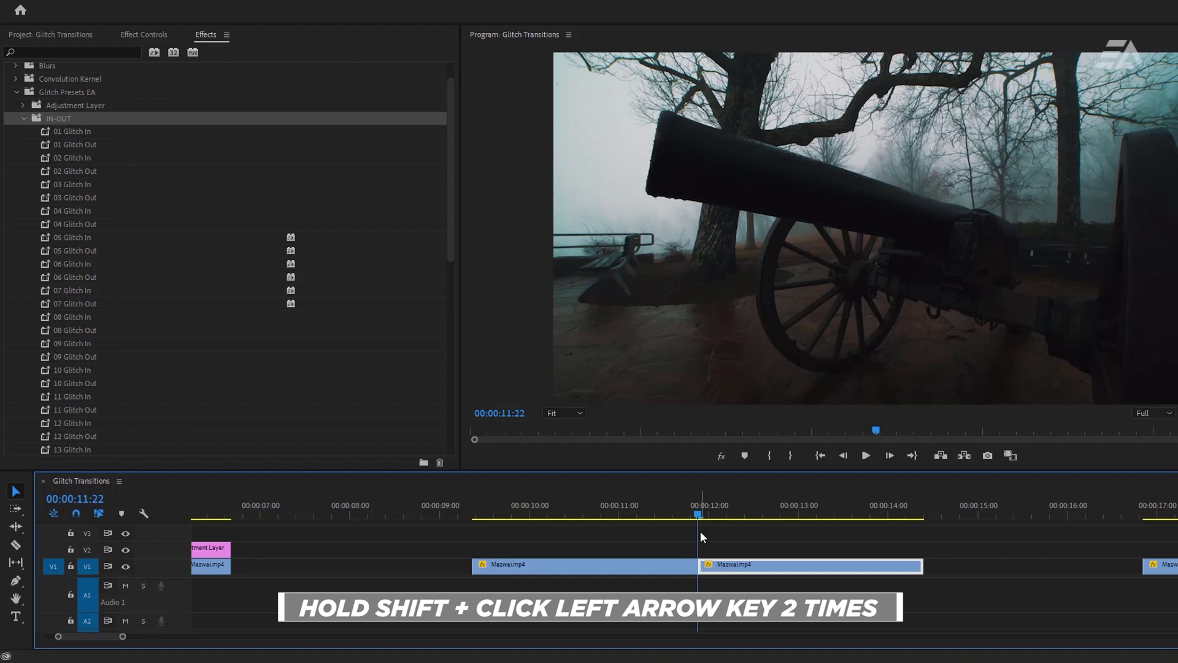
{"action": "key", "text": "shift+Left"}
{"action": "key", "text": "shift+Left"}
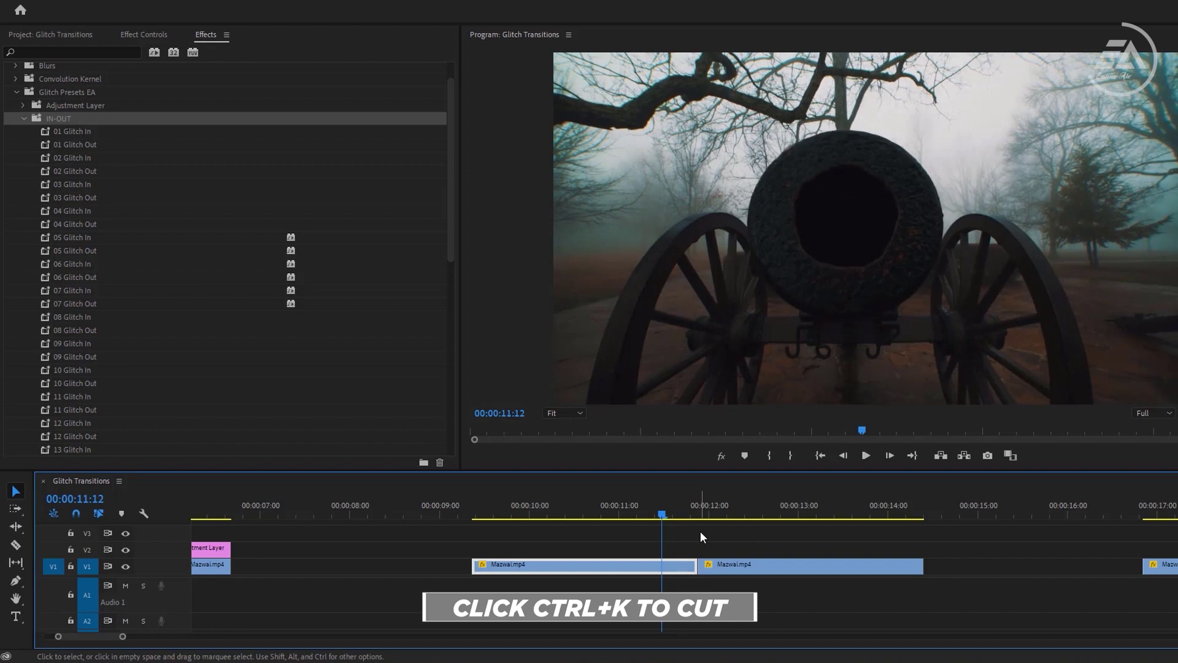
{"action": "key", "text": "ctrl+k"}
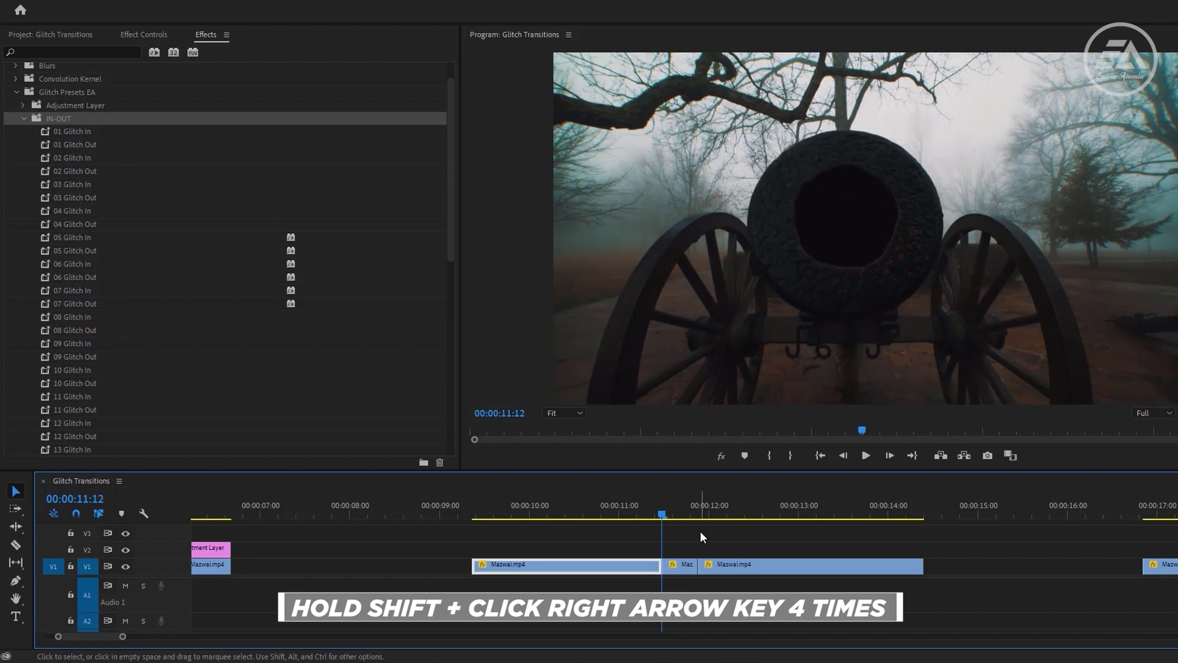
- Split the clip after the cut ten frames past it, at 00:00:12:07
{"action": "key", "text": "shift+Right"}
{"action": "key", "text": "shift+Right"}
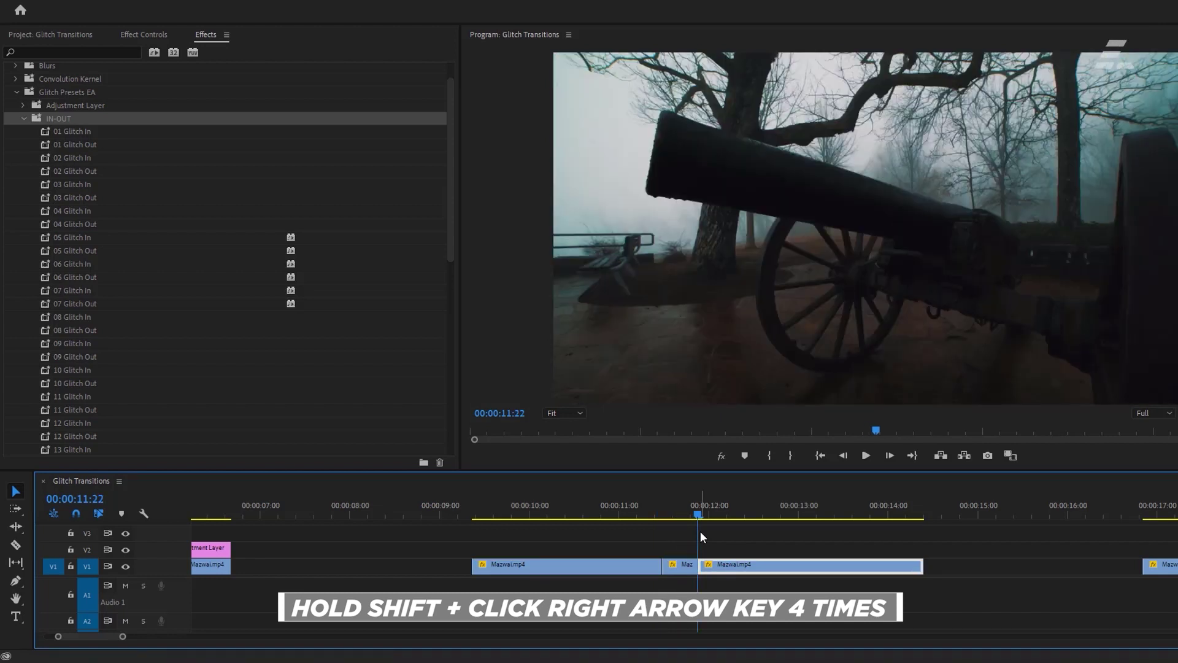
{"action": "key", "text": "shift+Right"}
{"action": "key", "text": "shift+Right"}
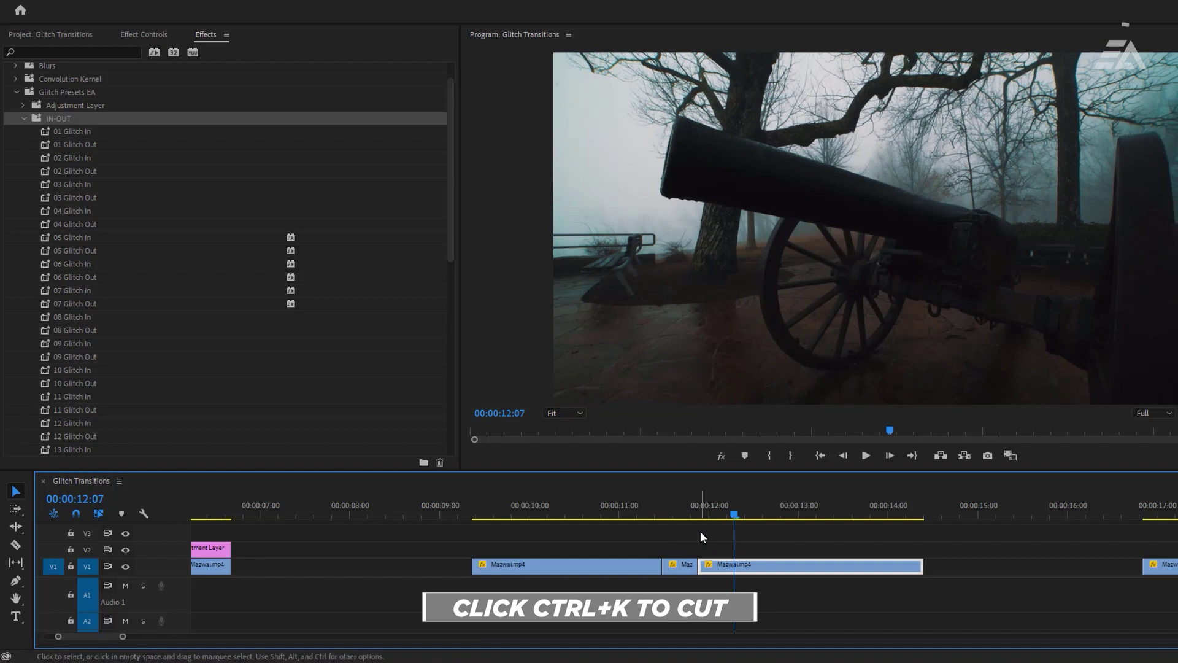
{"action": "key", "text": "ctrl+k"}
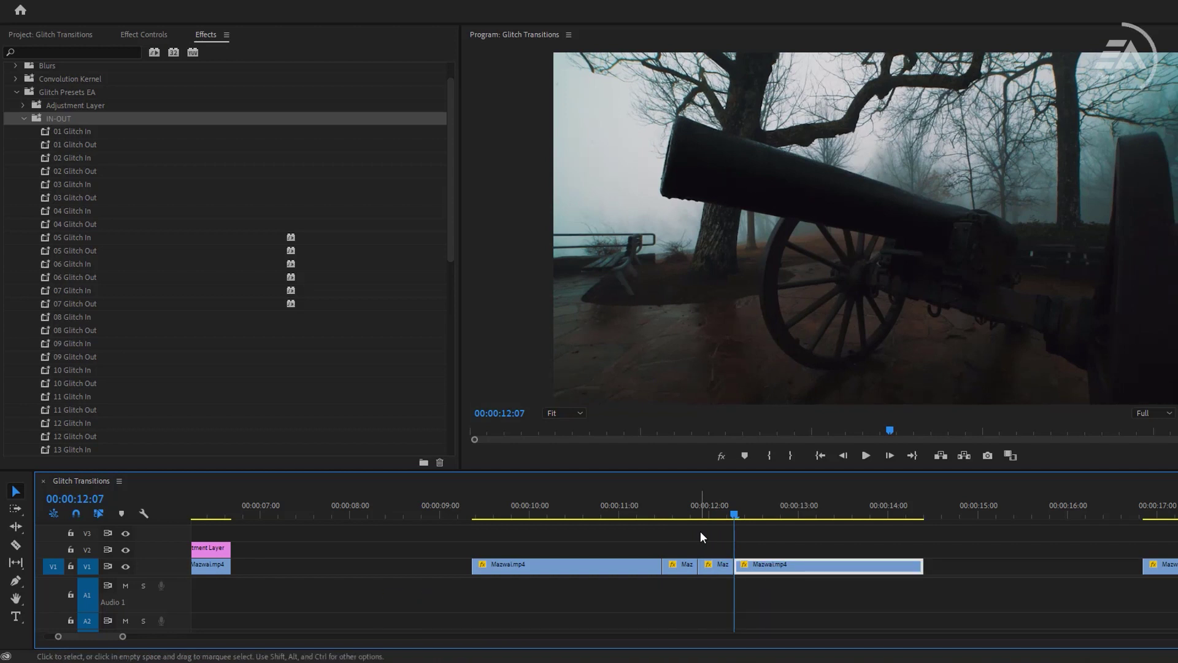
- Apply 01 Glitch In to the short segment after the cut and 01 Glitch Out to the one before, and play the transition
{"action": "left_click", "coordinate": [97, 131]}
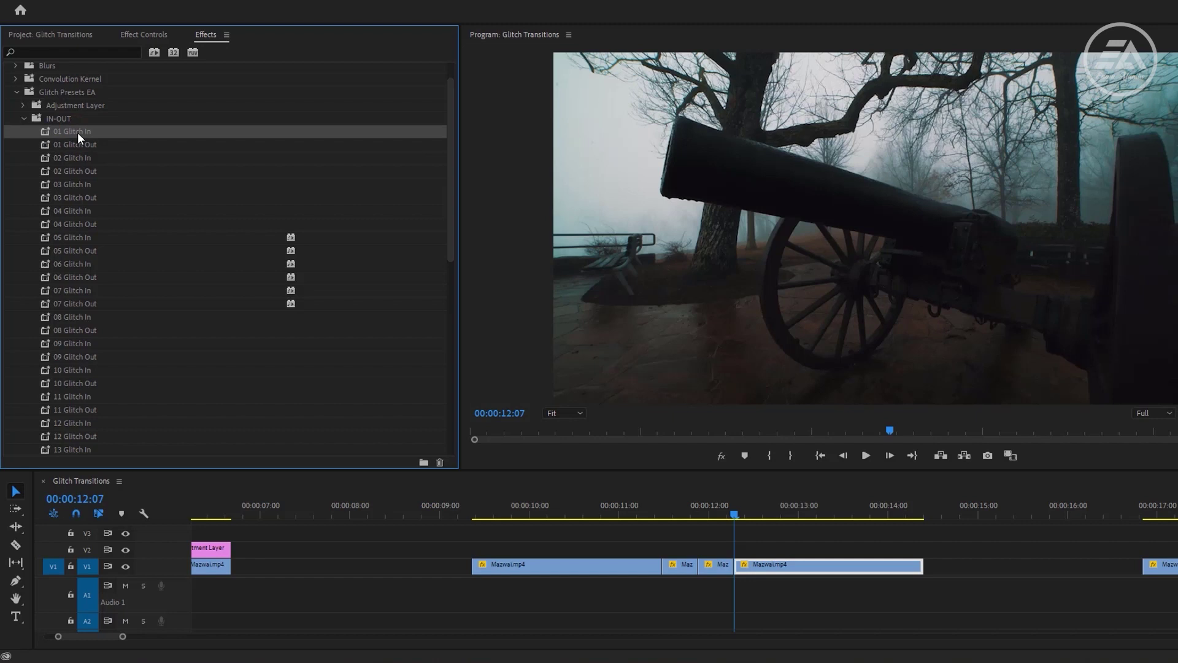
{"action": "left_click_drag", "start_coordinate": [77, 131], "coordinate": [715, 566]}
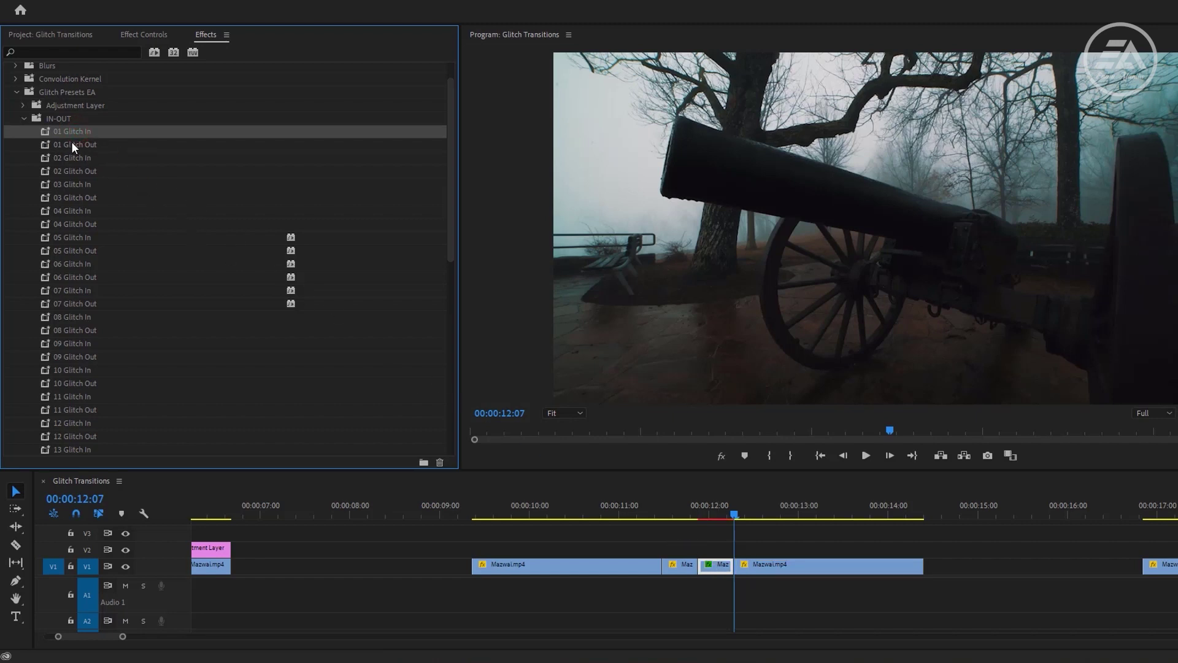
{"action": "left_click_drag", "start_coordinate": [72, 145], "coordinate": [677, 566]}
{"action": "left_click_drag", "start_coordinate": [670, 510], "coordinate": [632, 512]}
{"action": "key", "text": "space"}
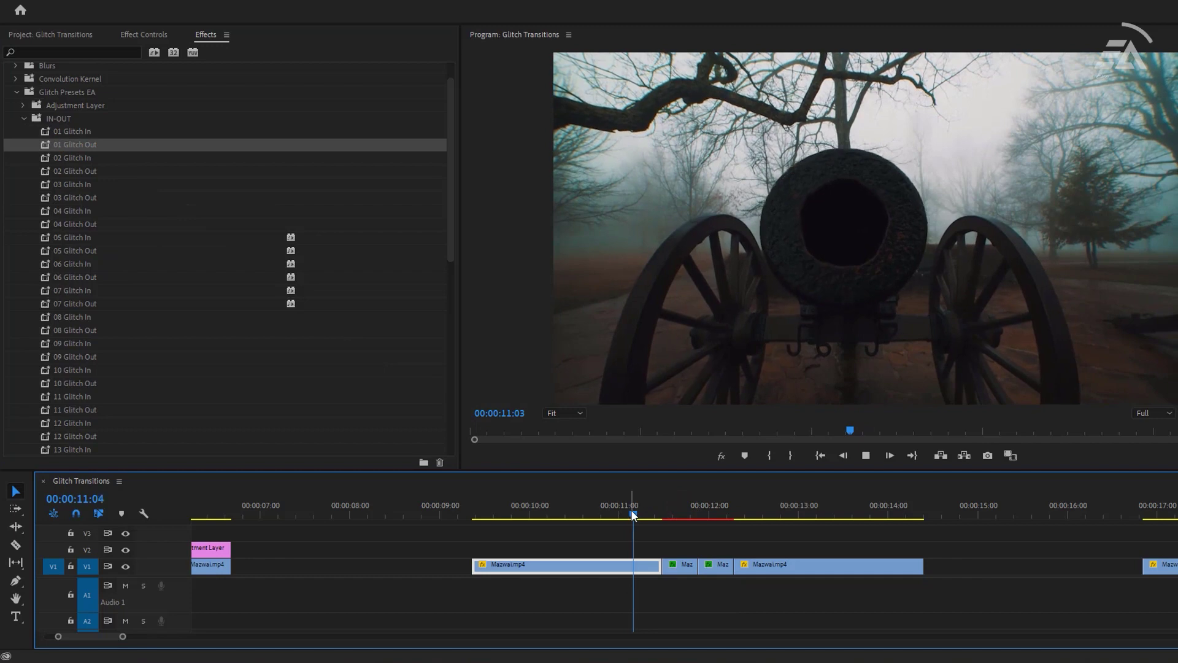
{"action": "left_click", "coordinate": [646, 507]}
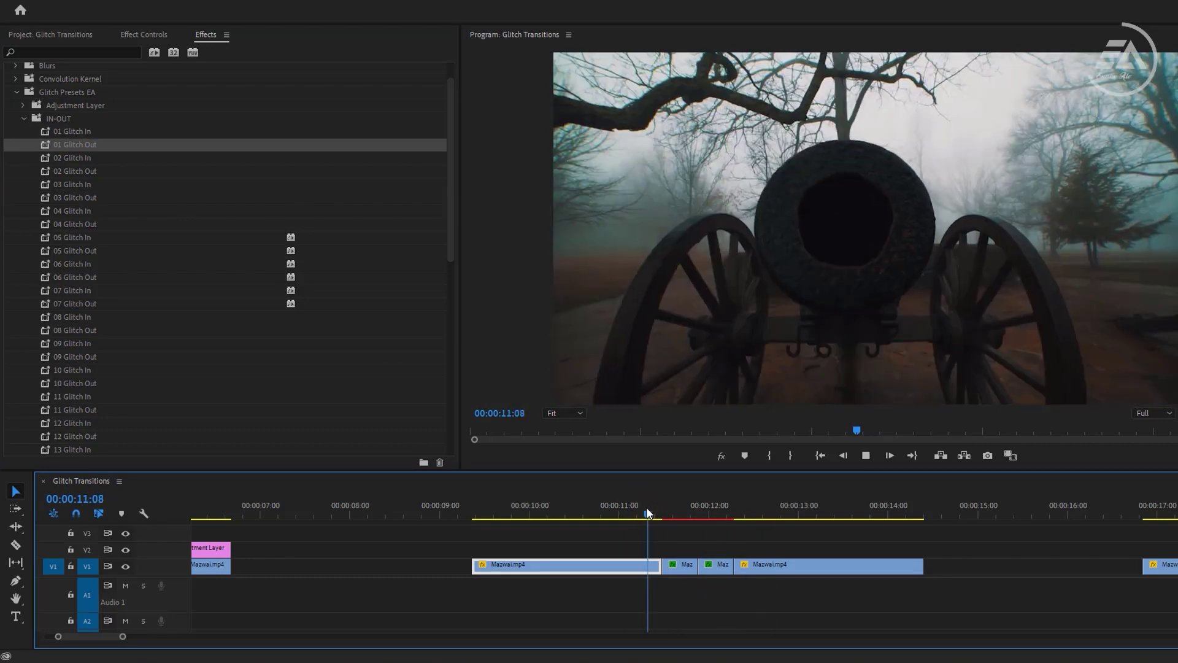
{"action": "key", "text": "space"}
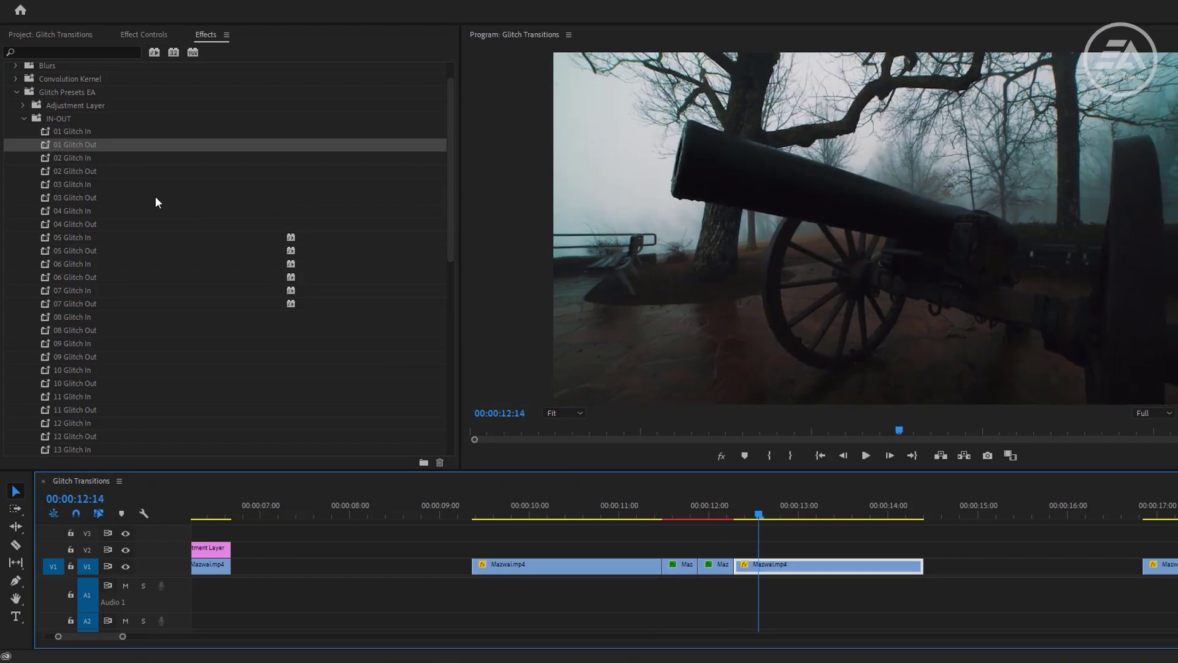
- Import EA Glitch SFX (18) from the Glitch SFX folder and place it on A1 beneath the split segments, starting at 00:00:11:12
{"action": "left_click", "coordinate": [64, 37]}
{"action": "double_click", "coordinate": [184, 278]}
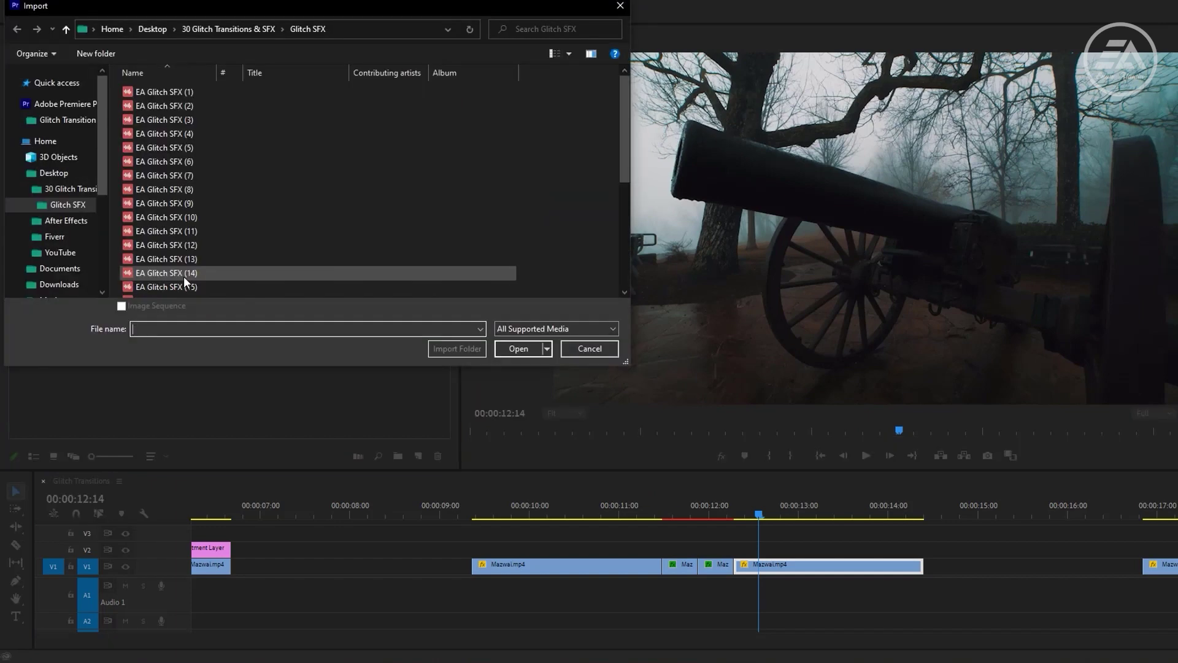
{"action": "scroll", "coordinate": [202, 235], "scroll_direction": "down", "scroll_amount": 1}
{"action": "left_click", "coordinate": [173, 207]}
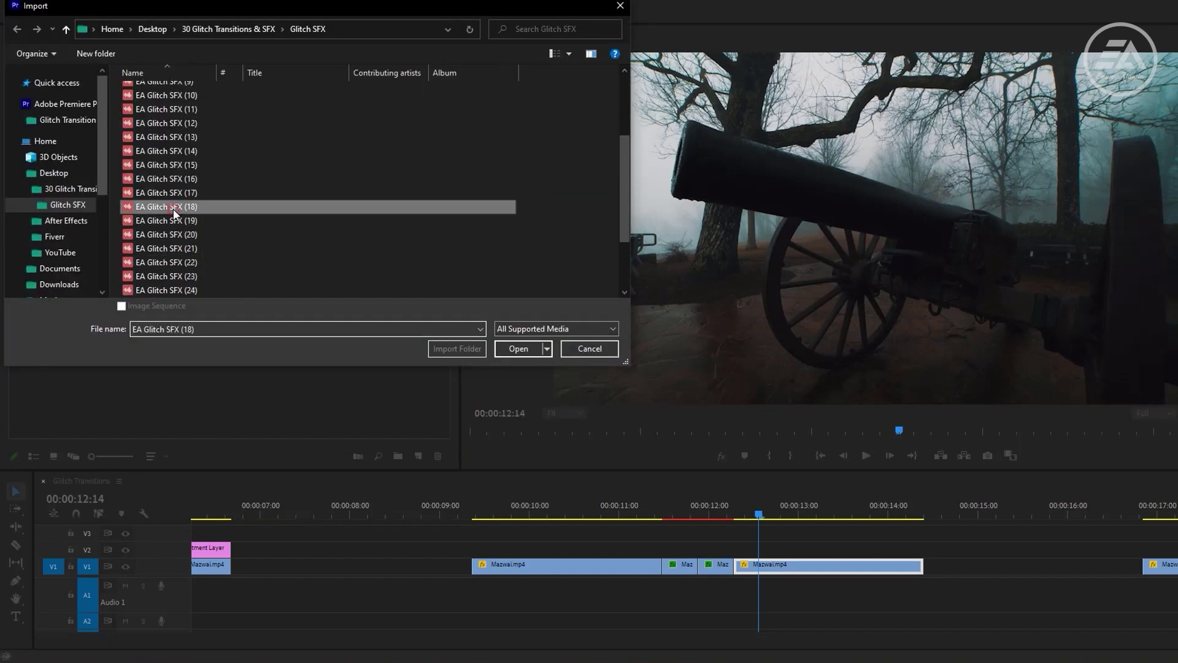
{"action": "left_click", "coordinate": [518, 349]}
{"action": "left_click_drag", "start_coordinate": [381, 142], "coordinate": [672, 584]}
- Shift the EA Glitch SFX (18) clip slightly later, to start at about 00:00:11:14, and play back the transition with sound
{"action": "left_click_drag", "start_coordinate": [675, 504], "coordinate": [666, 505]}
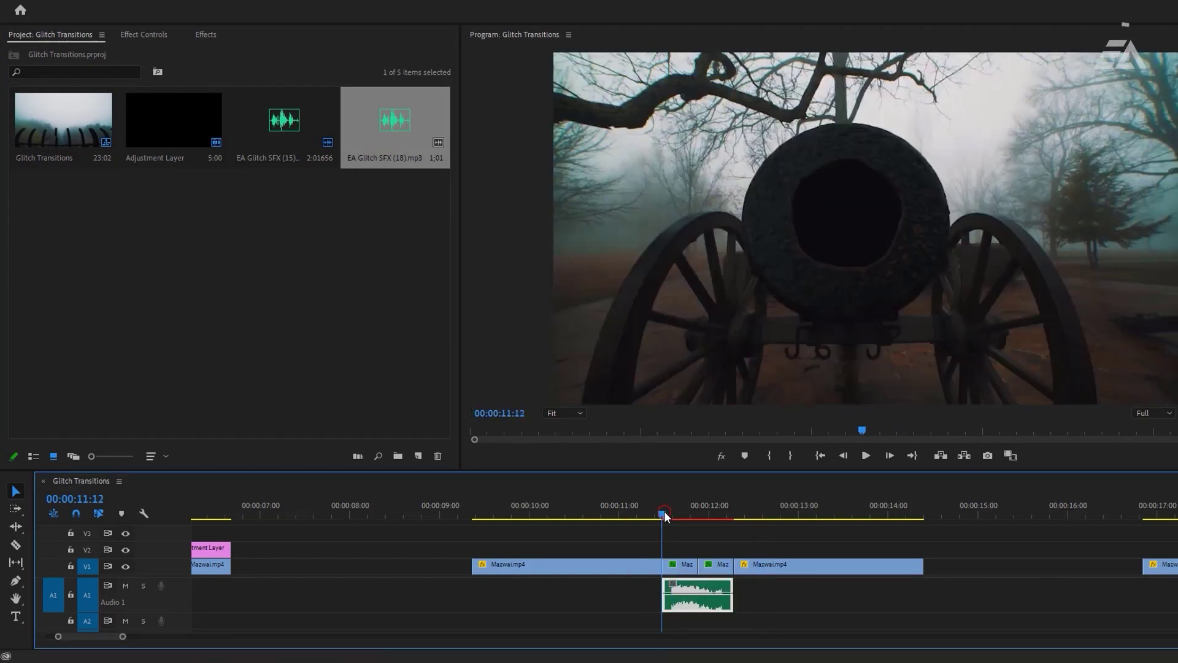
{"action": "left_click_drag", "start_coordinate": [675, 585], "coordinate": [686, 587]}
{"action": "left_click", "coordinate": [670, 513]}
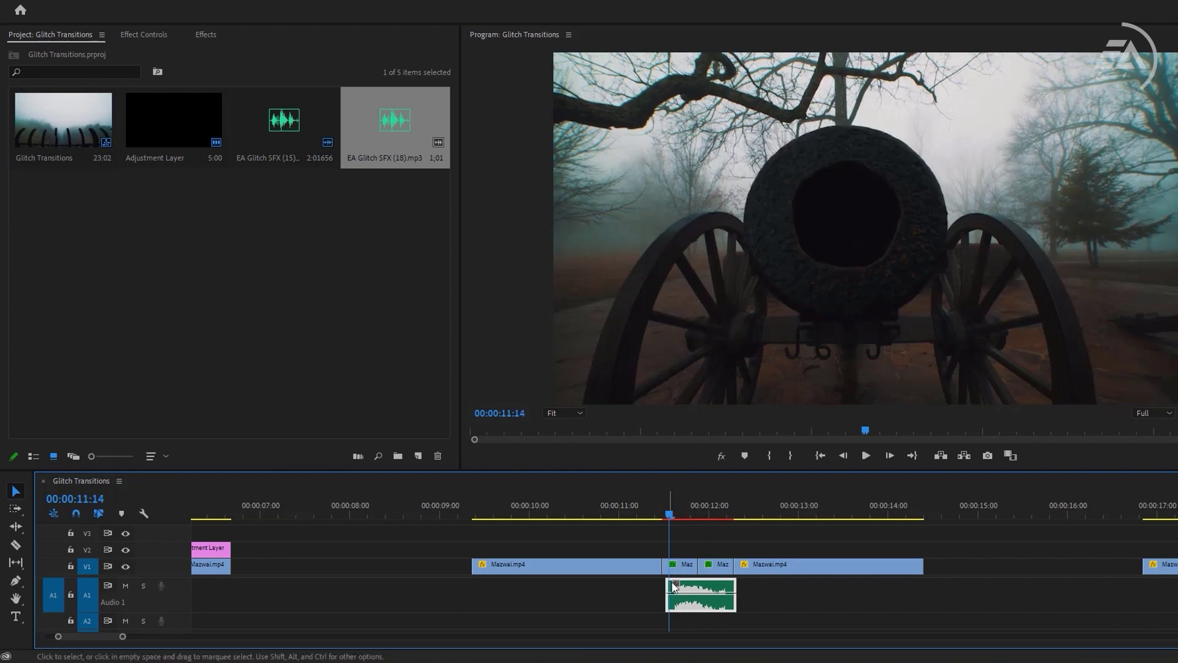
{"action": "key", "text": "space"}
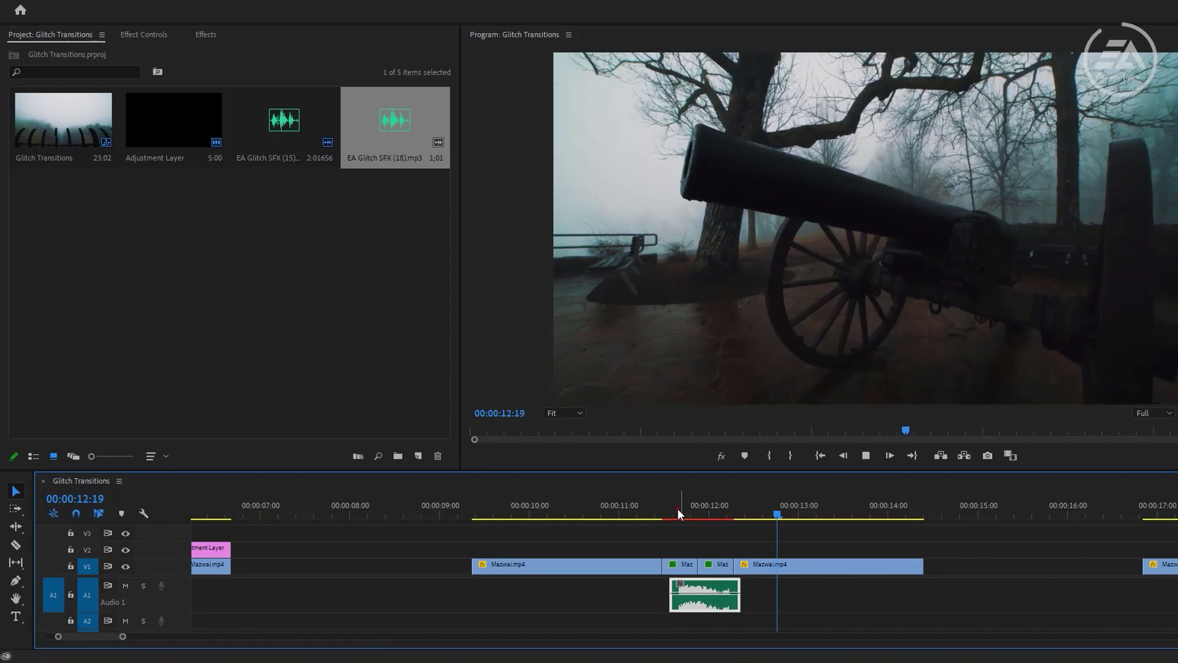
{"action": "left_click", "coordinate": [667, 513]}
{"action": "key", "text": "space"}
{"action": "left_click", "coordinate": [647, 503]}
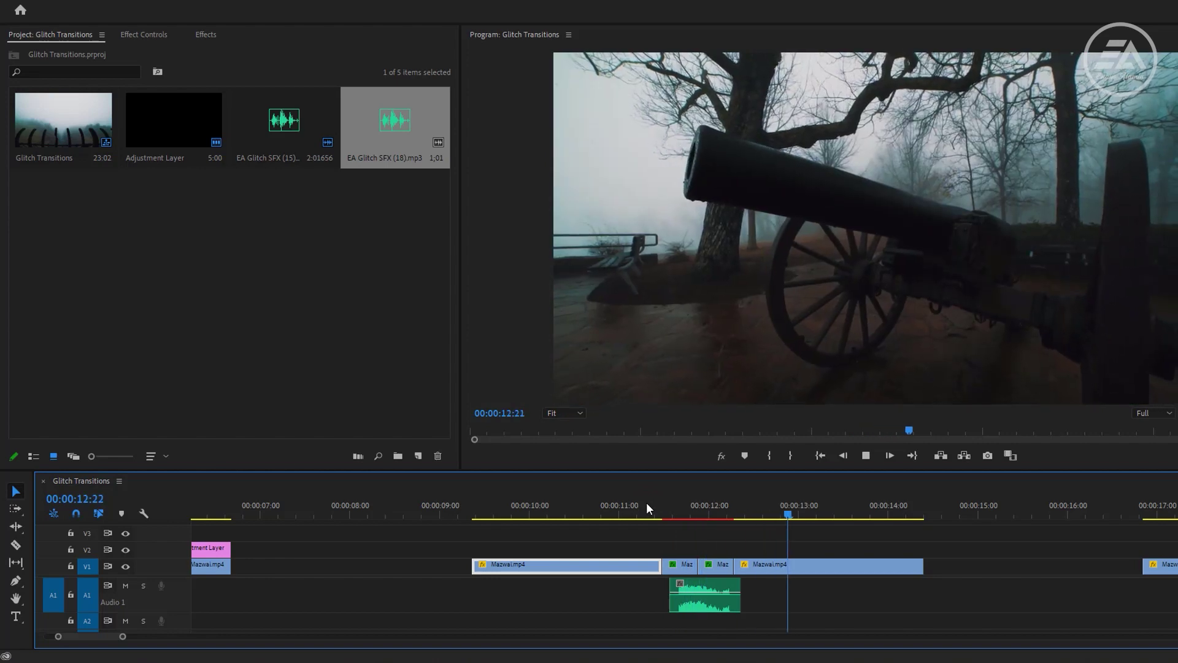
{"action": "key", "text": "space"}
{"action": "left_click", "coordinate": [205, 34]}
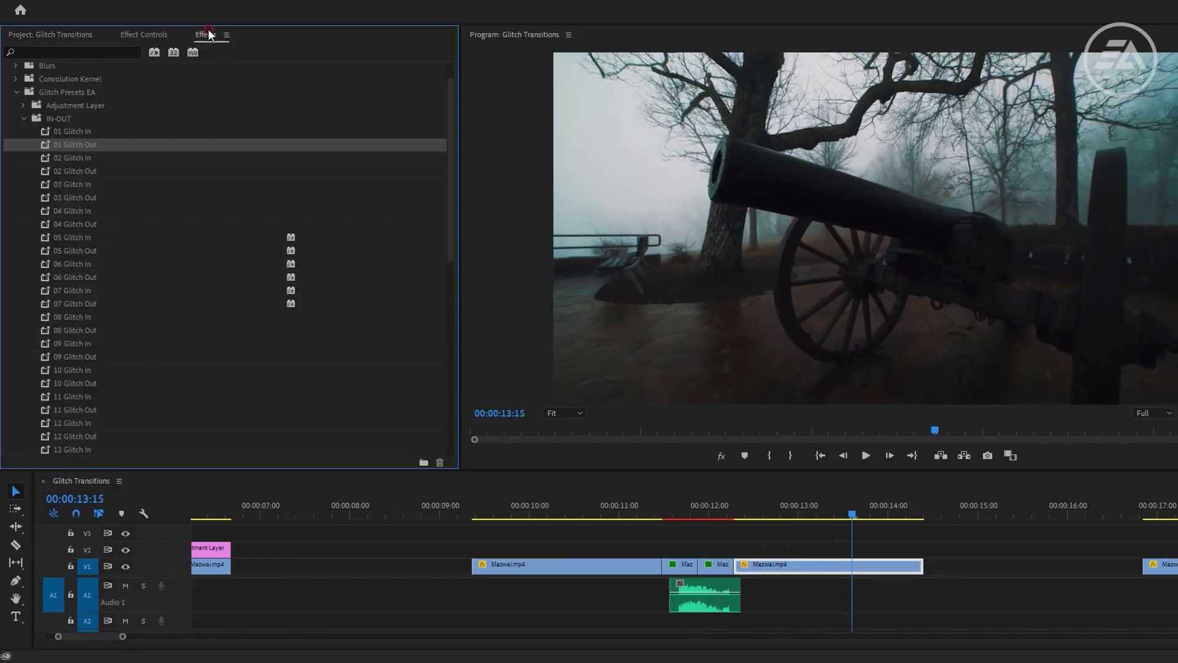
- Collapse the IN-OUT presets and expand the NEST folder within Glitch Presets EA
{"action": "mouse_move", "coordinate": [448, 192]}
{"action": "left_mouse_down"}
{"action": "mouse_move", "coordinate": [441, 300]}
{"action": "mouse_move", "coordinate": [453, 187]}
{"action": "left_mouse_up"}
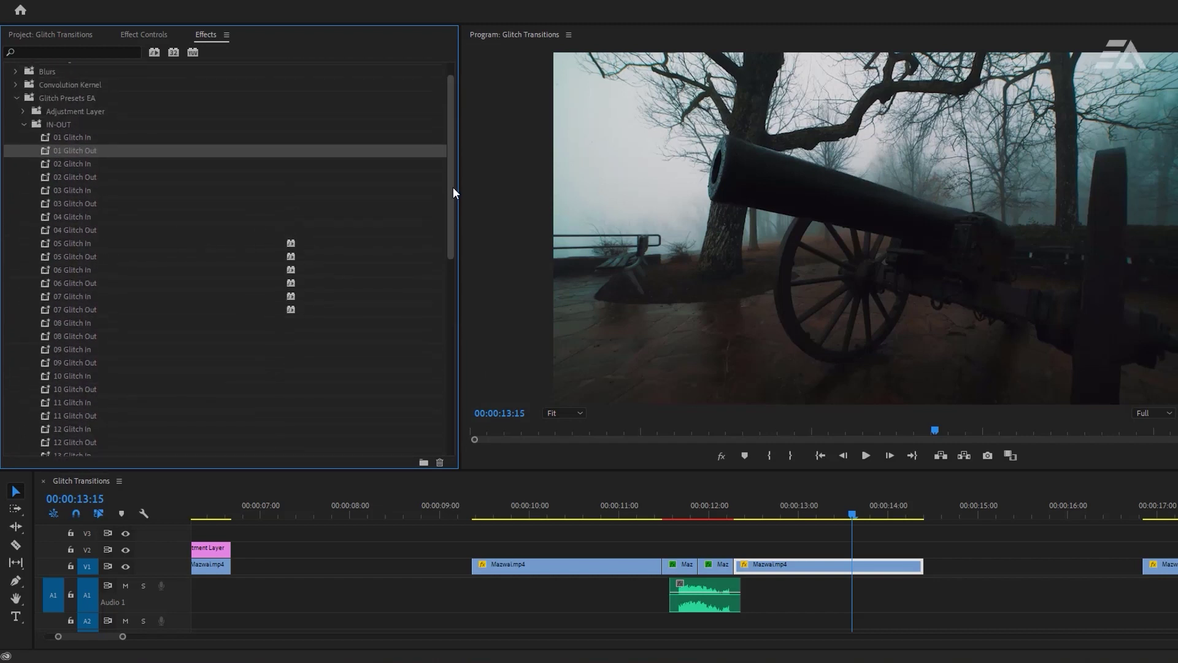
{"action": "left_click", "coordinate": [24, 123]}
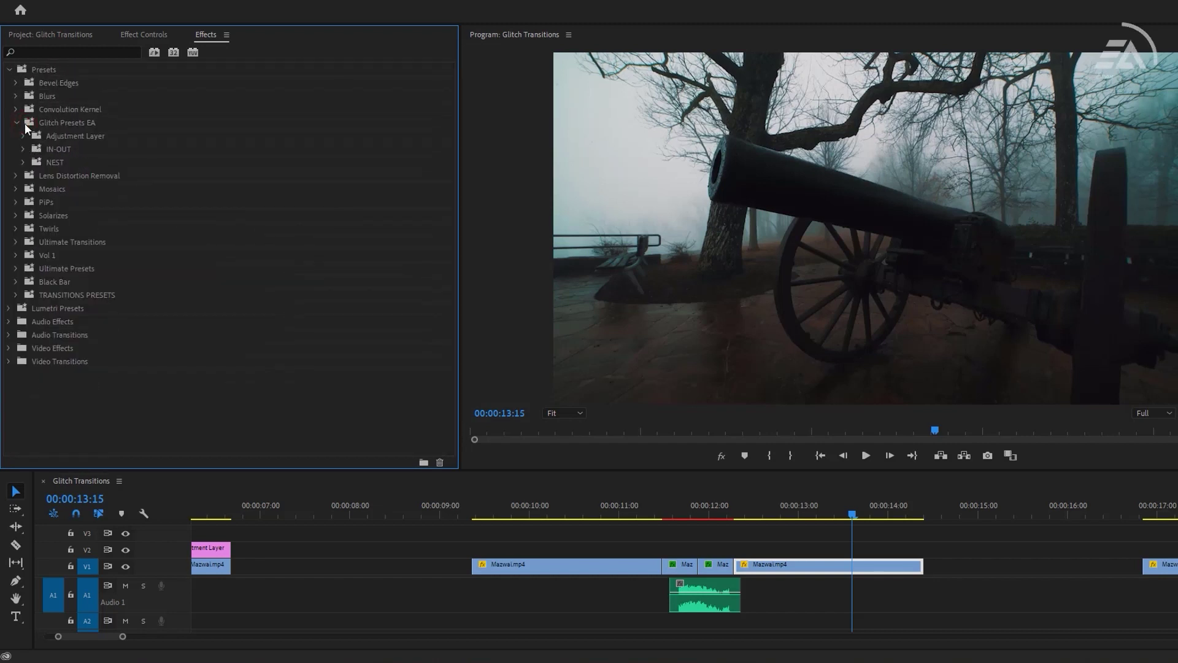
{"action": "left_click", "coordinate": [22, 164]}
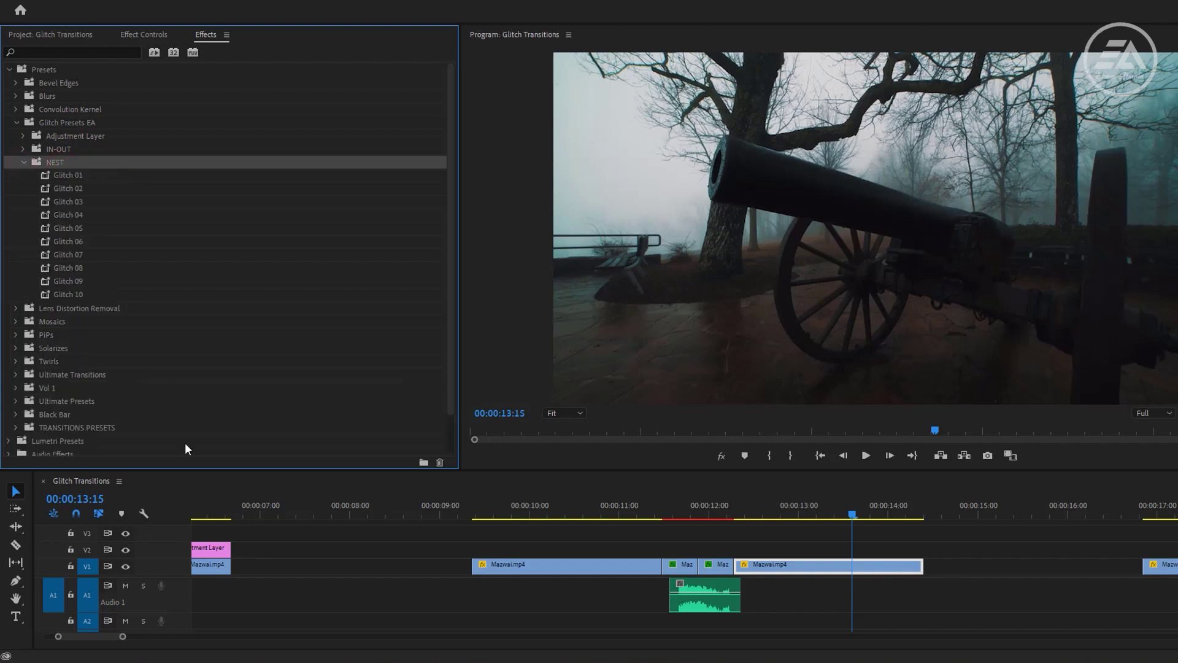
- Split the first clip of the last pair ten frames before the cut, at 00:00:19:16
{"action": "left_click_drag", "start_coordinate": [84, 634], "coordinate": [101, 635]}
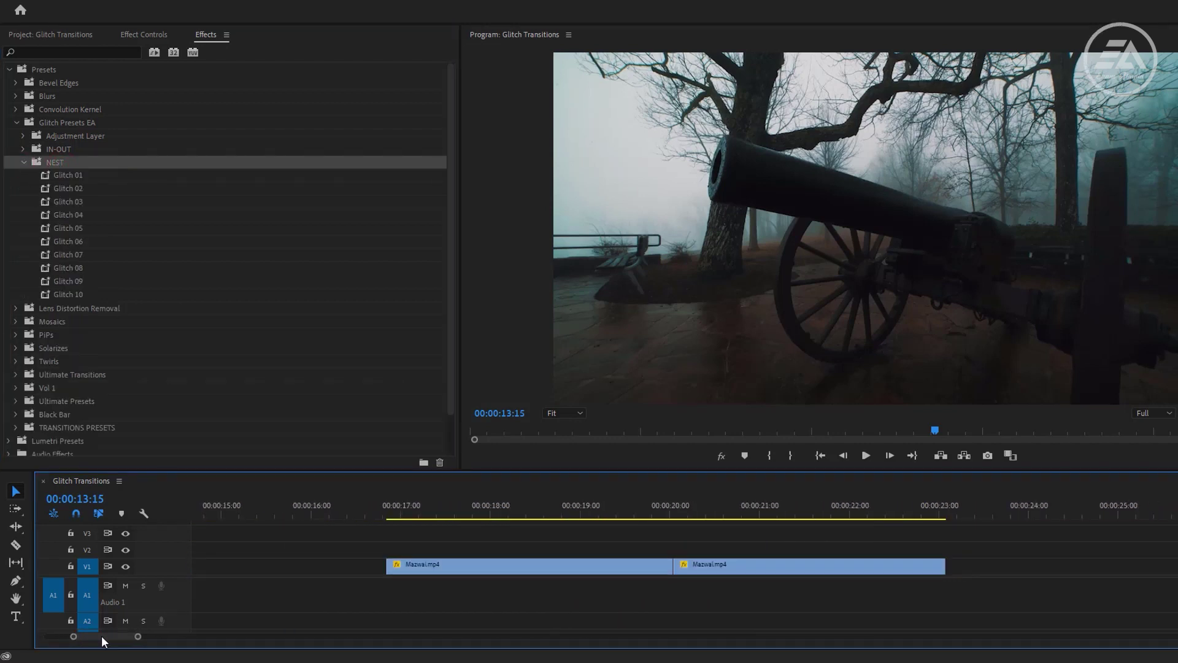
{"action": "mouse_move", "coordinate": [658, 511]}
{"action": "left_mouse_down"}
{"action": "mouse_move", "coordinate": [699, 514]}
{"action": "mouse_move", "coordinate": [618, 521]}
{"action": "mouse_move", "coordinate": [675, 527]}
{"action": "left_mouse_up"}
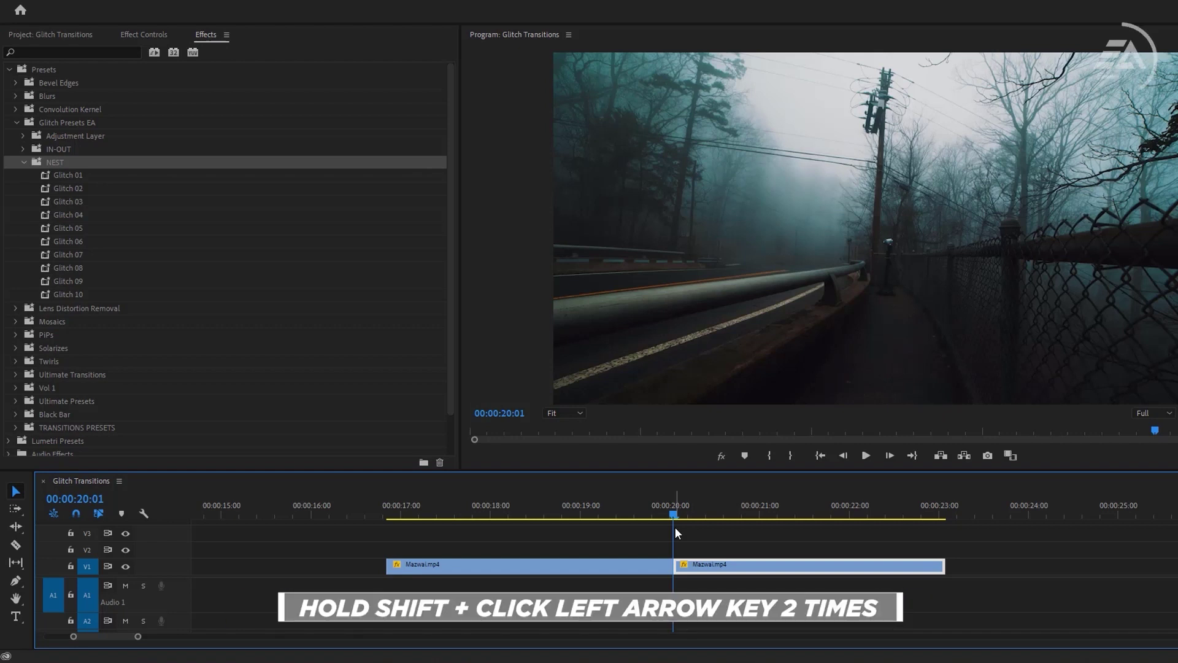
{"action": "key", "text": "shift+Left"}
{"action": "key", "text": "shift+Left"}
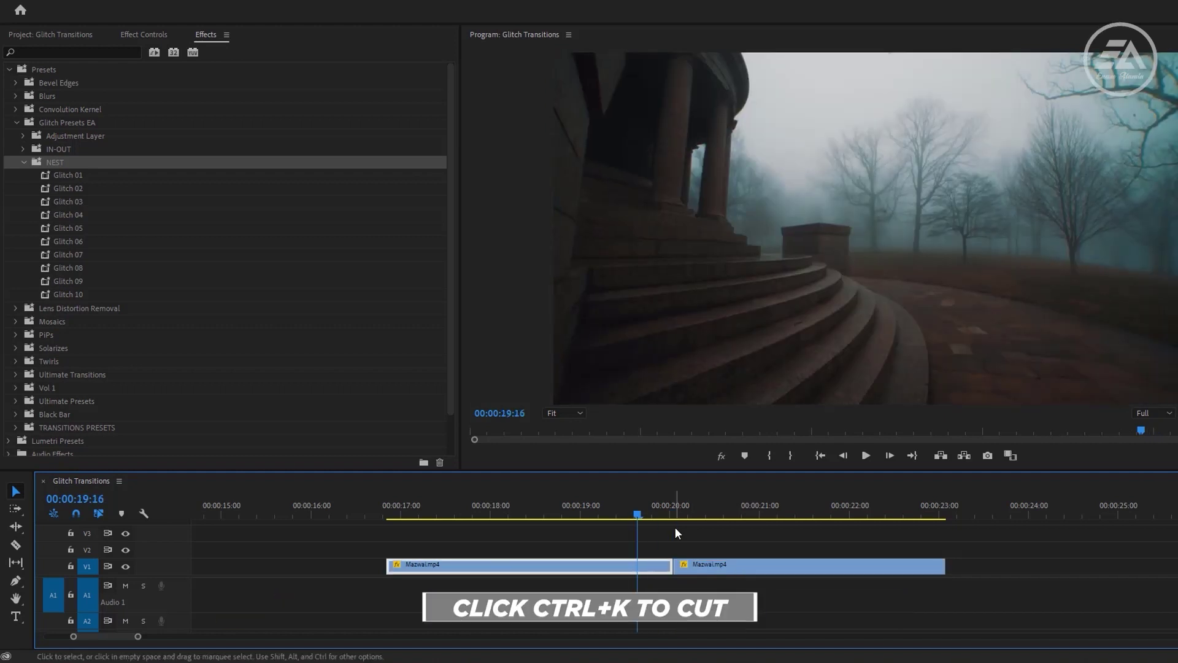
{"action": "key", "text": "ctrl+k"}
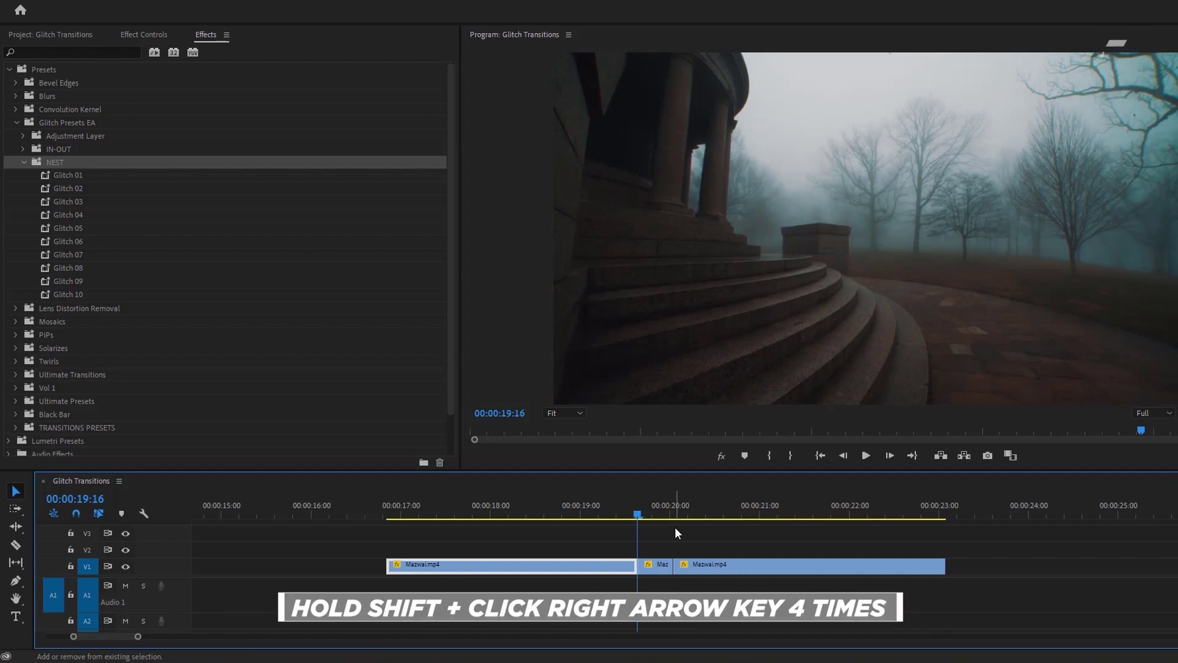
- Split the clip after the cut ten frames past it, at 00:00:20:11
{"action": "key", "text": "shift+Right"}
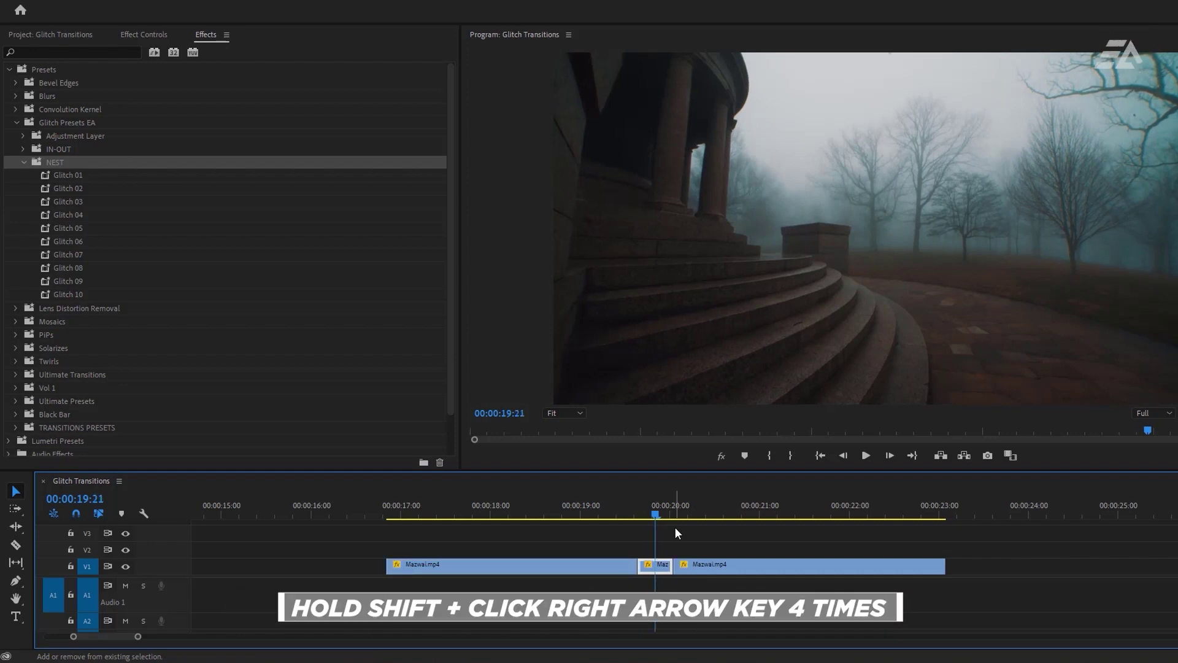
{"action": "key", "text": "shift+Right"}
{"action": "key", "text": "shift+Right"}
{"action": "key", "text": "shift+Right"}
{"action": "key", "text": "shift+Right"}
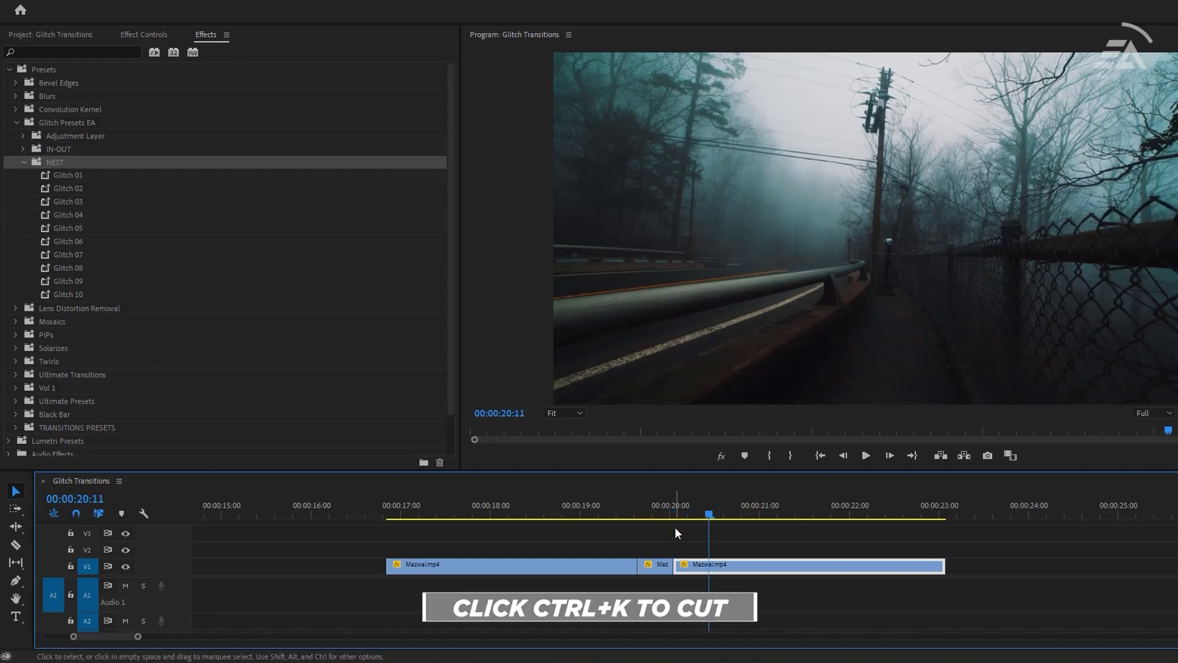
{"action": "key", "text": "ctrl+k"}
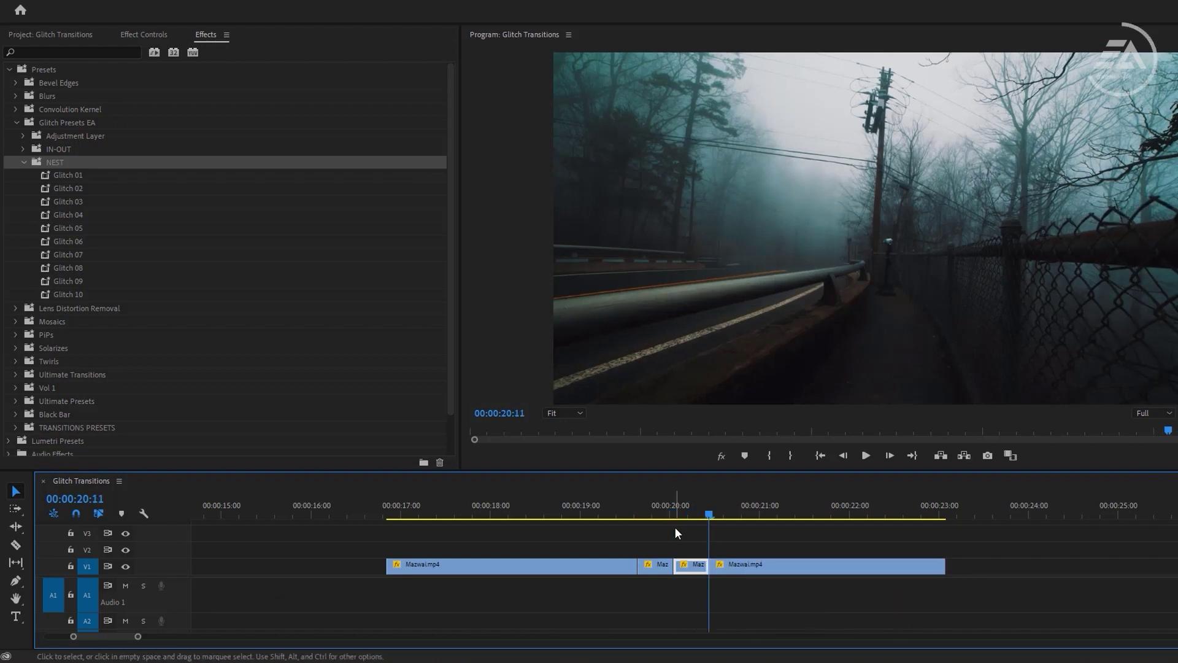
- Nest the two short segments around the cut into one sequence, keeping the default name
{"action": "left_click_drag", "start_coordinate": [651, 541], "coordinate": [687, 565]}
{"action": "right_click", "coordinate": [687, 566]}
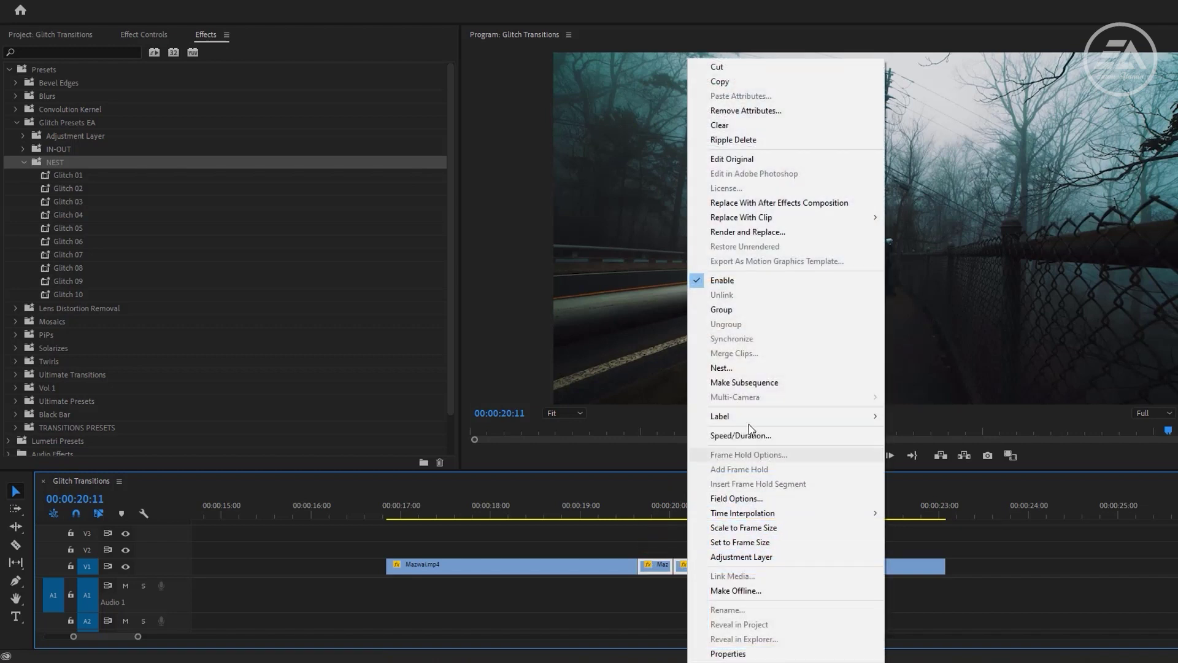
{"action": "left_click", "coordinate": [746, 369]}
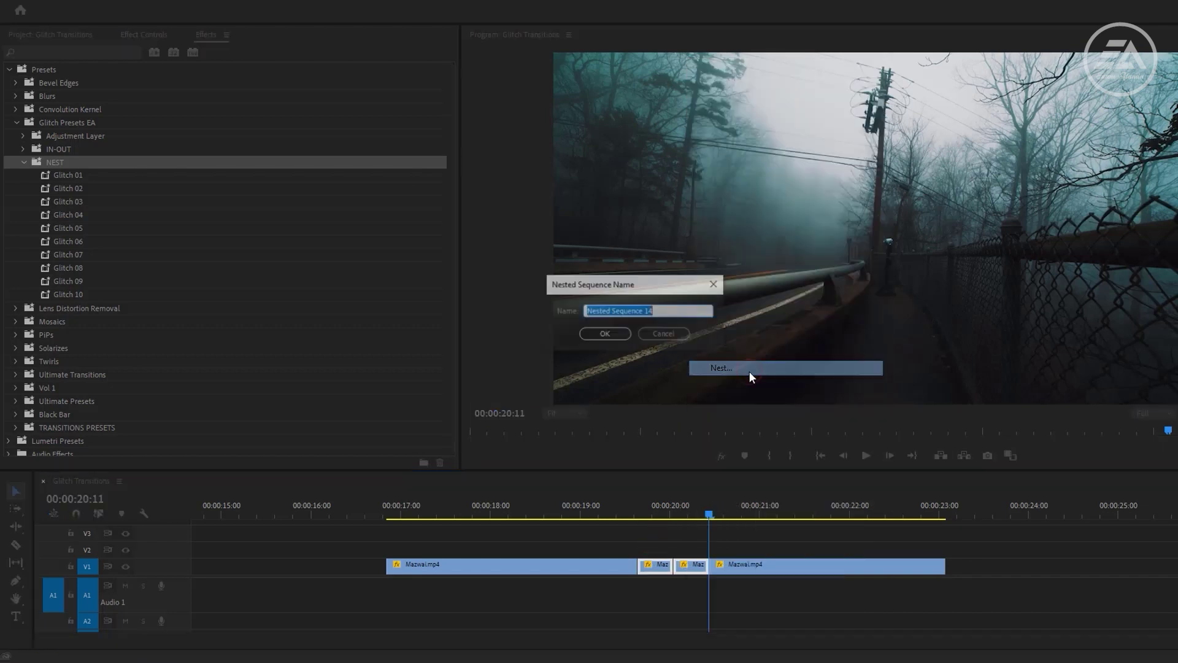
{"action": "left_click", "coordinate": [613, 337]}
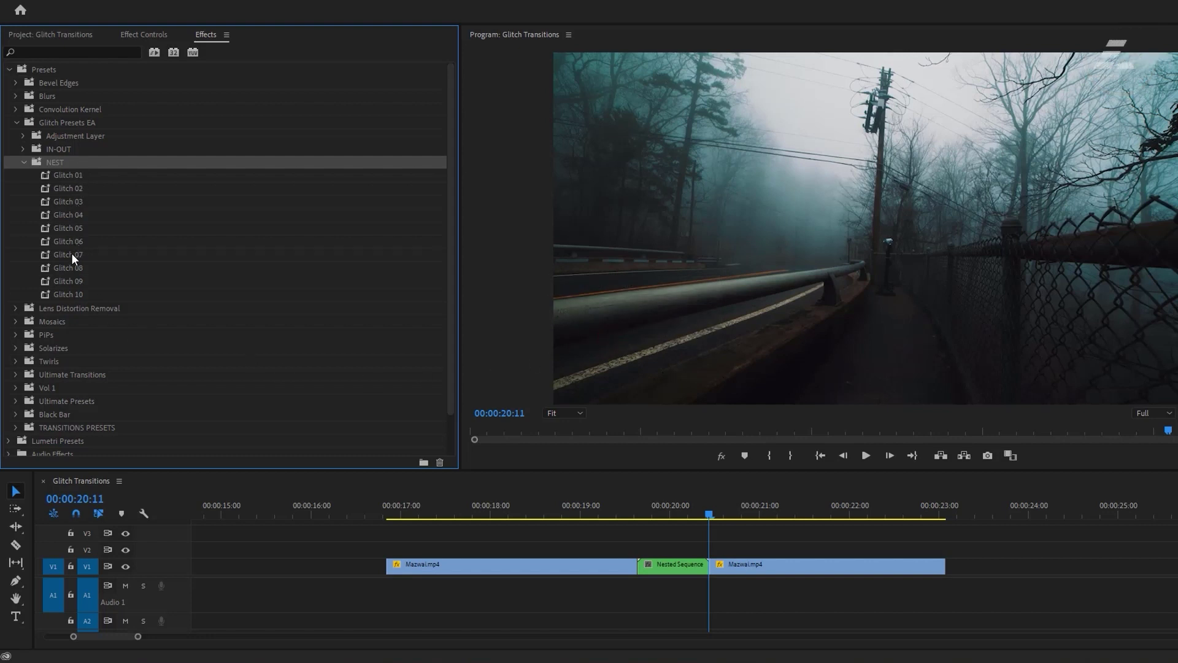
- Apply the Glitch 07 preset to the nested sequence and play back the transition
{"action": "left_click_drag", "start_coordinate": [71, 253], "coordinate": [678, 564]}
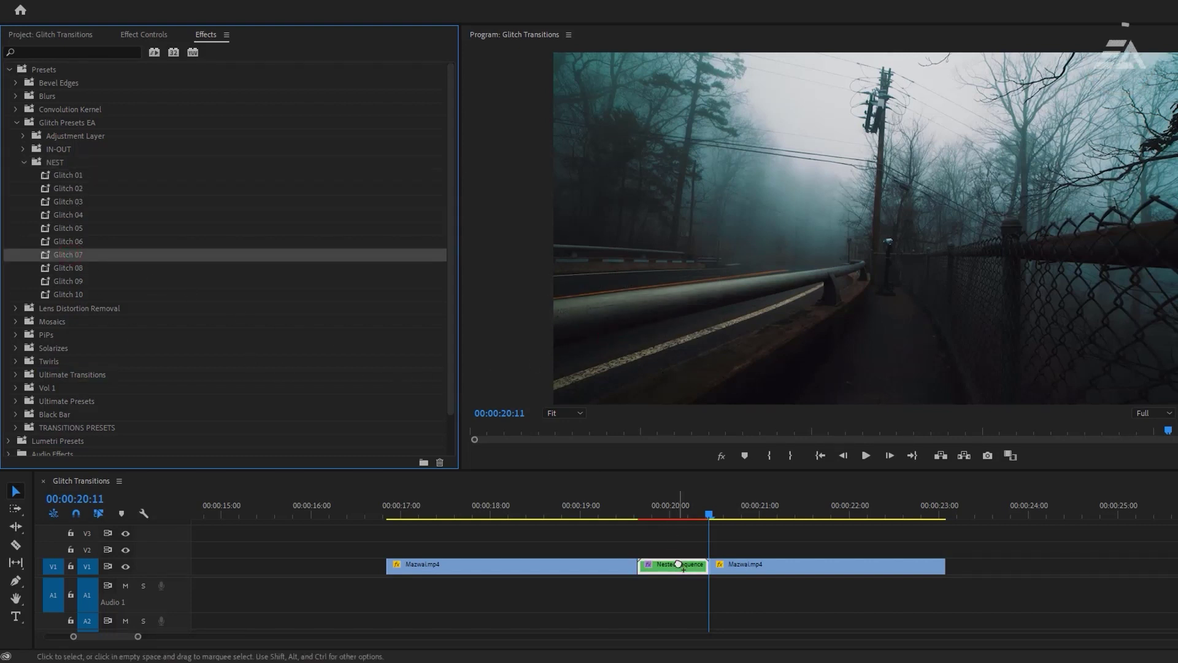
{"action": "left_click", "coordinate": [621, 508]}
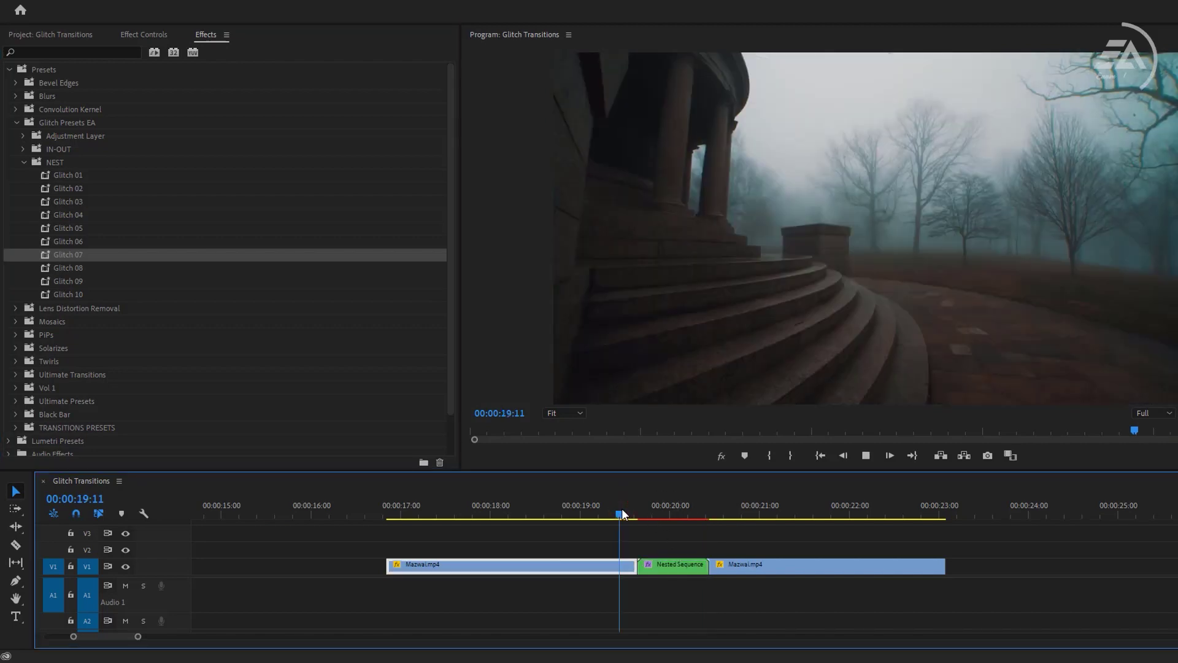
{"action": "key", "text": "space"}
{"action": "left_click", "coordinate": [620, 507]}
{"action": "key", "text": "space"}
{"action": "key", "text": "space"}
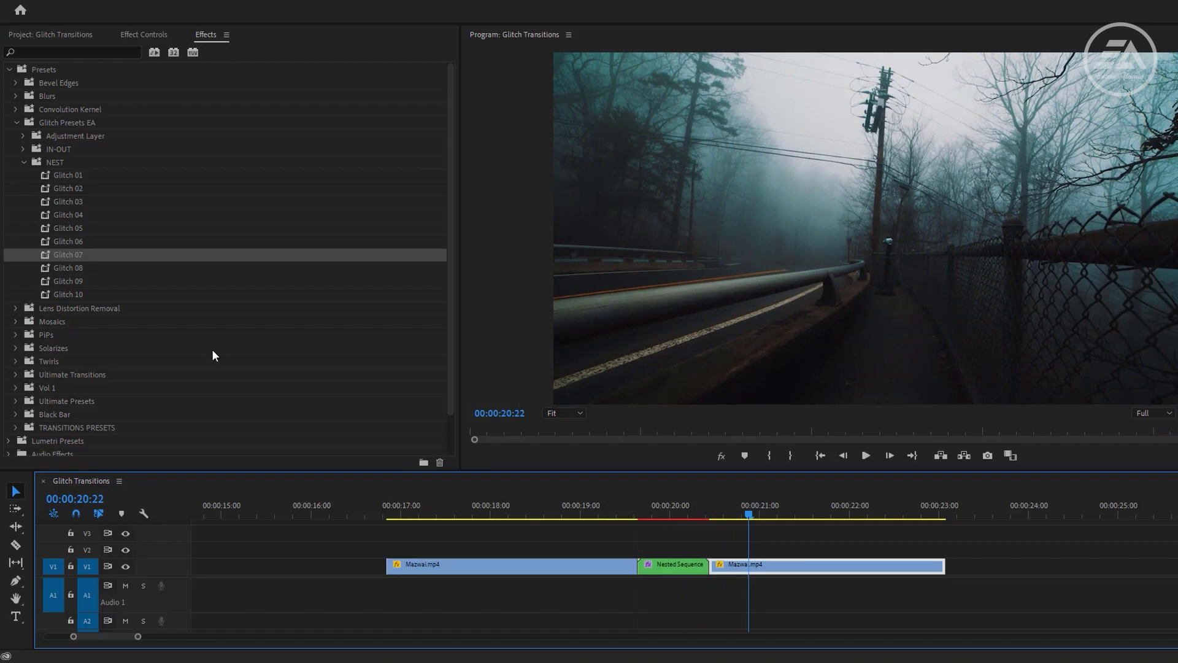
- Import EA Glitch SFX (22) from the Glitch SFX folder and place it on A1 beneath the nested sequence, starting at about 00:00:19:15
{"action": "left_click", "coordinate": [75, 31]}
{"action": "double_click", "coordinate": [255, 279]}
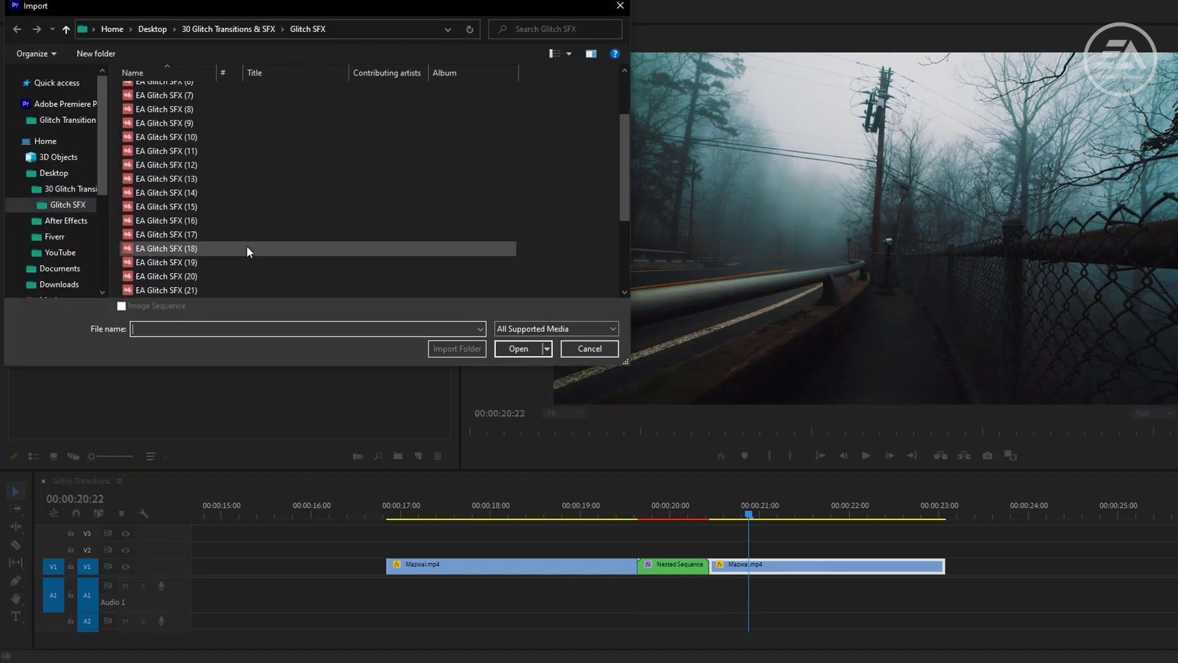
{"action": "scroll", "coordinate": [239, 262], "scroll_direction": "down", "scroll_amount": 1}
{"action": "left_click", "coordinate": [192, 262]}
{"action": "left_click", "coordinate": [518, 347]}
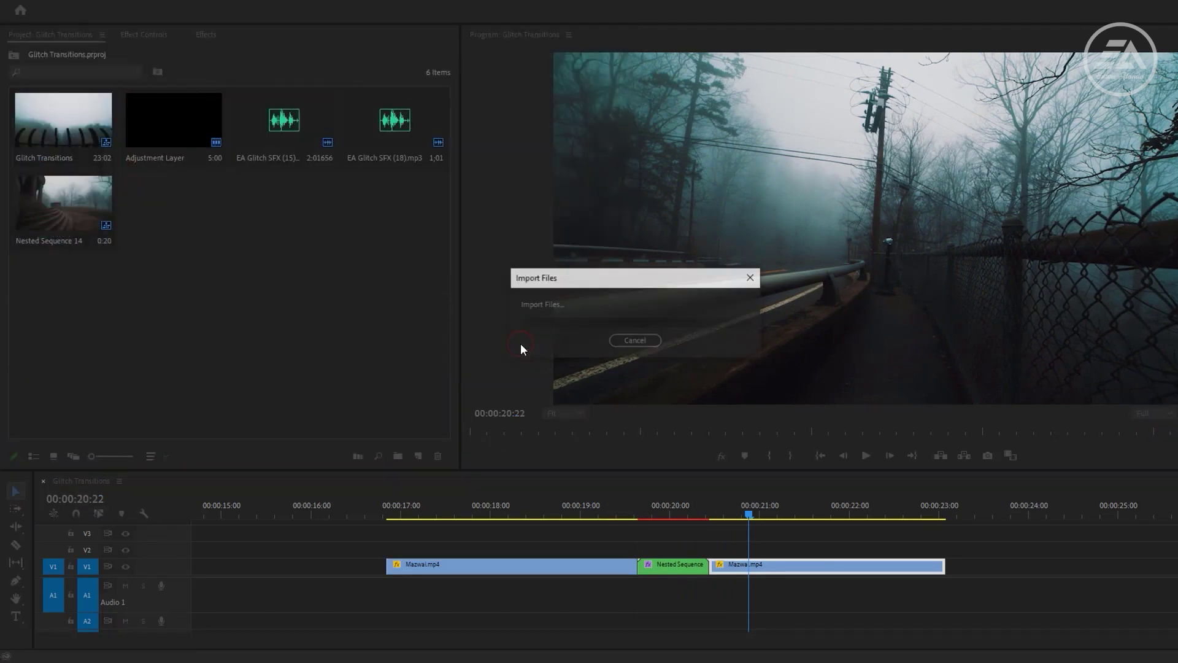
{"action": "left_click_drag", "start_coordinate": [184, 206], "coordinate": [651, 589]}
- Play back the nested glitch transition with its sound effect from just before the nested sequence
{"action": "left_click", "coordinate": [634, 516]}
{"action": "key", "text": "space"}
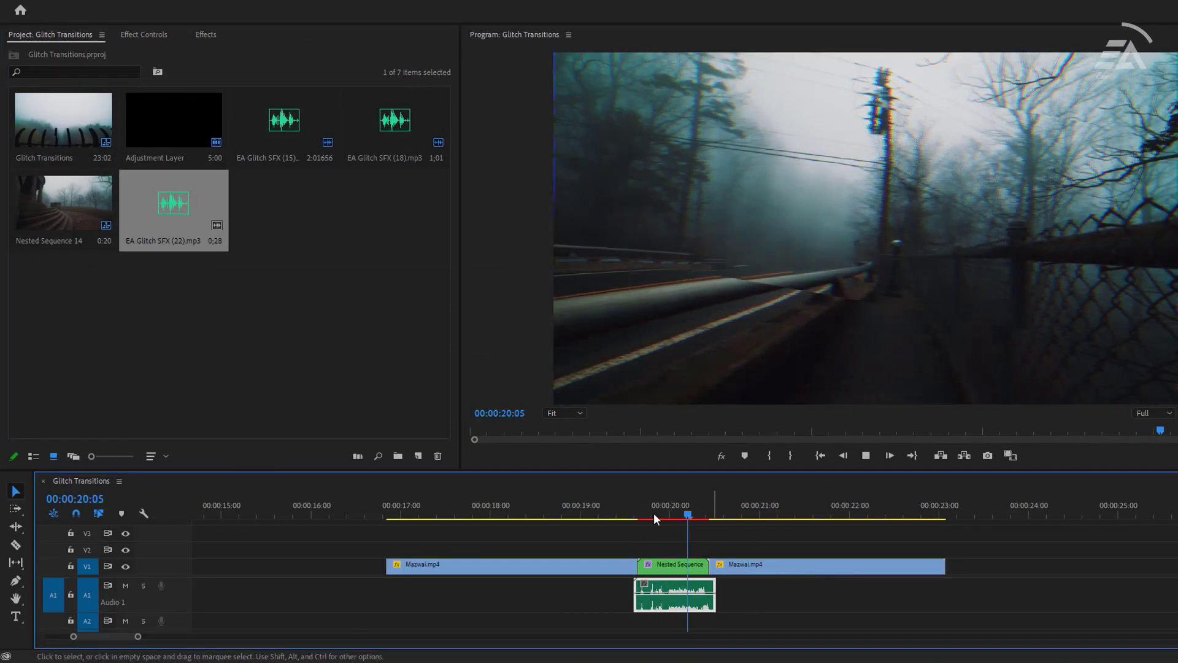
{"action": "left_click", "coordinate": [622, 499]}
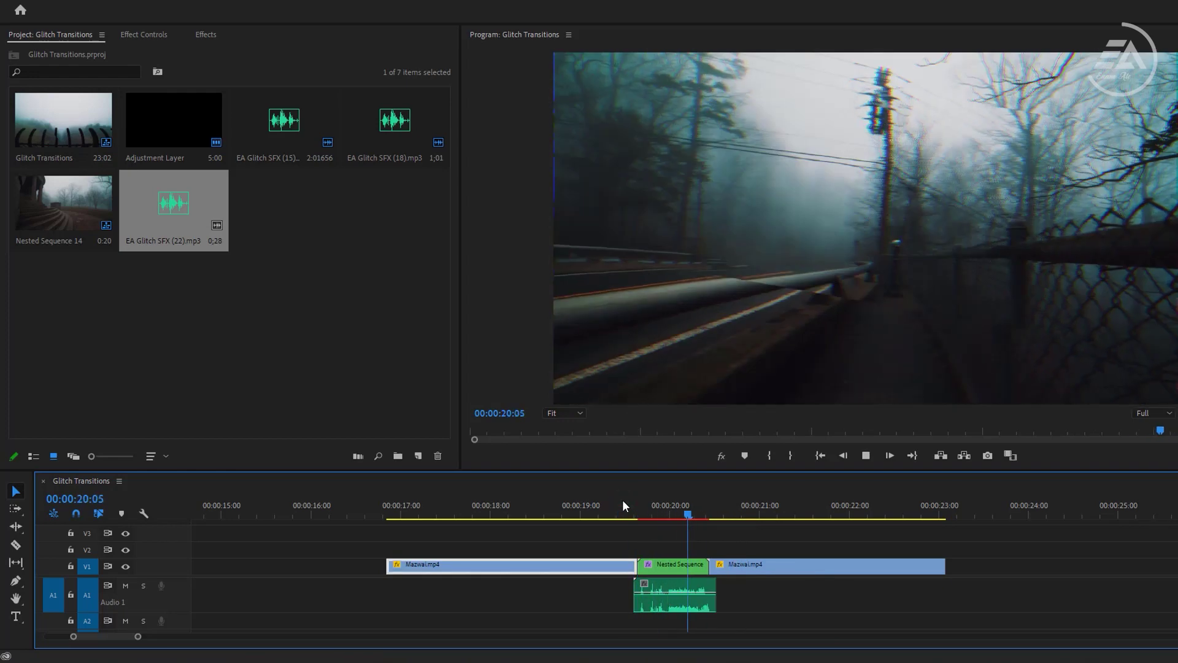
{"action": "left_click", "coordinate": [622, 499]}
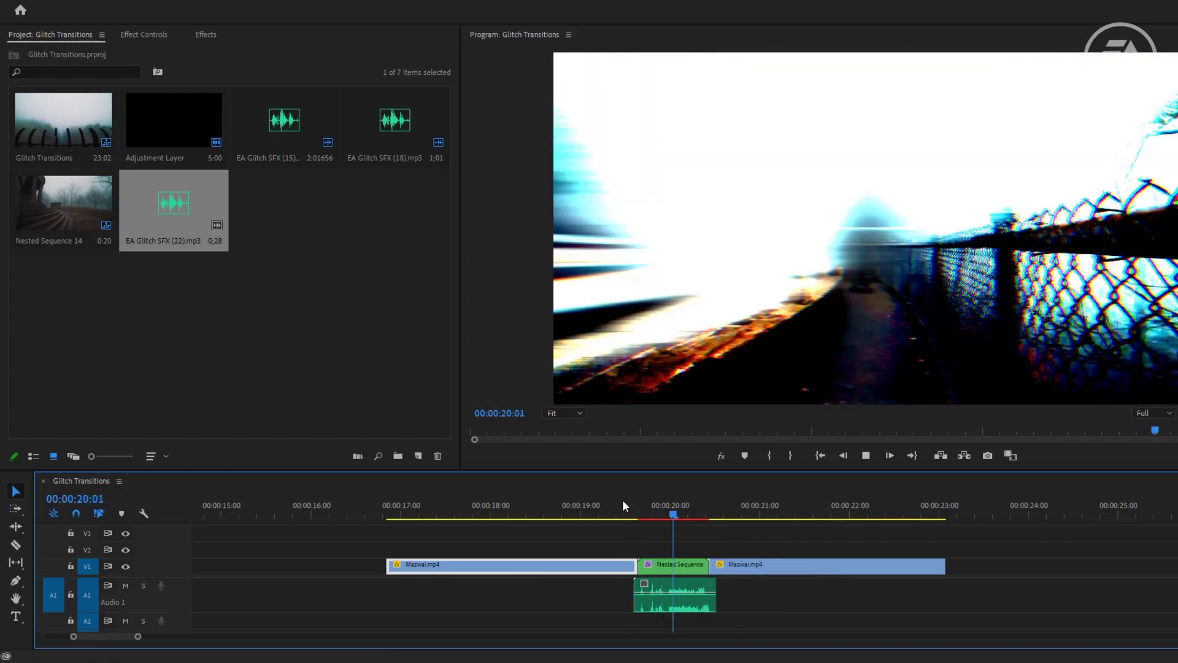
{"action": "key", "text": "space"}
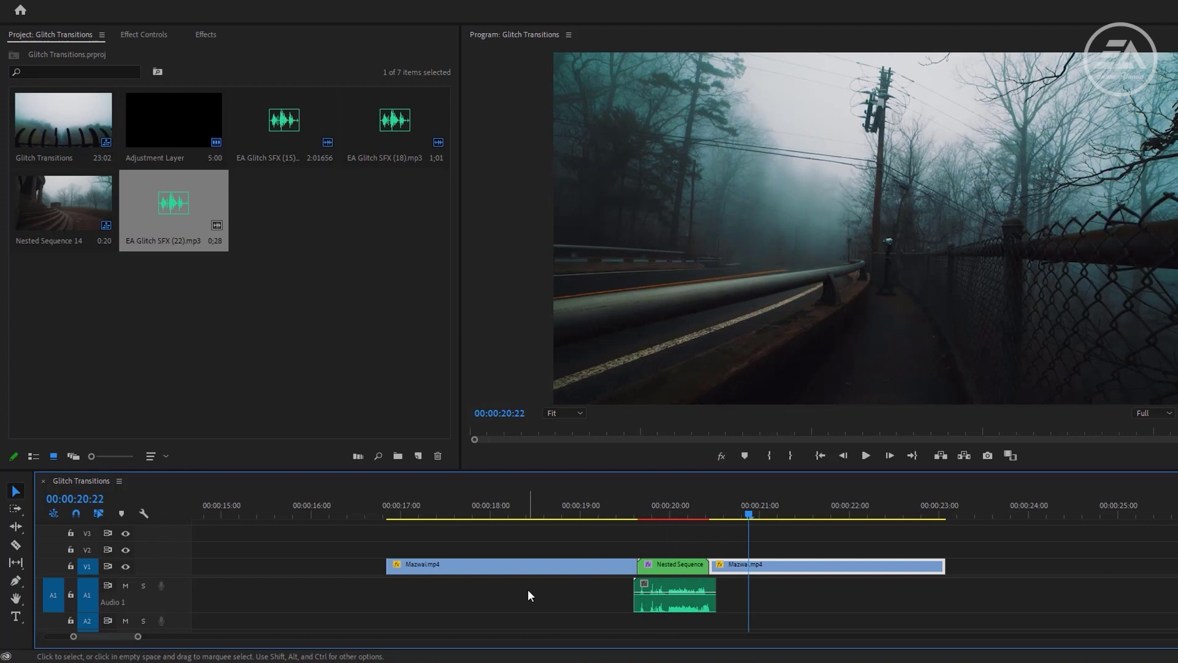